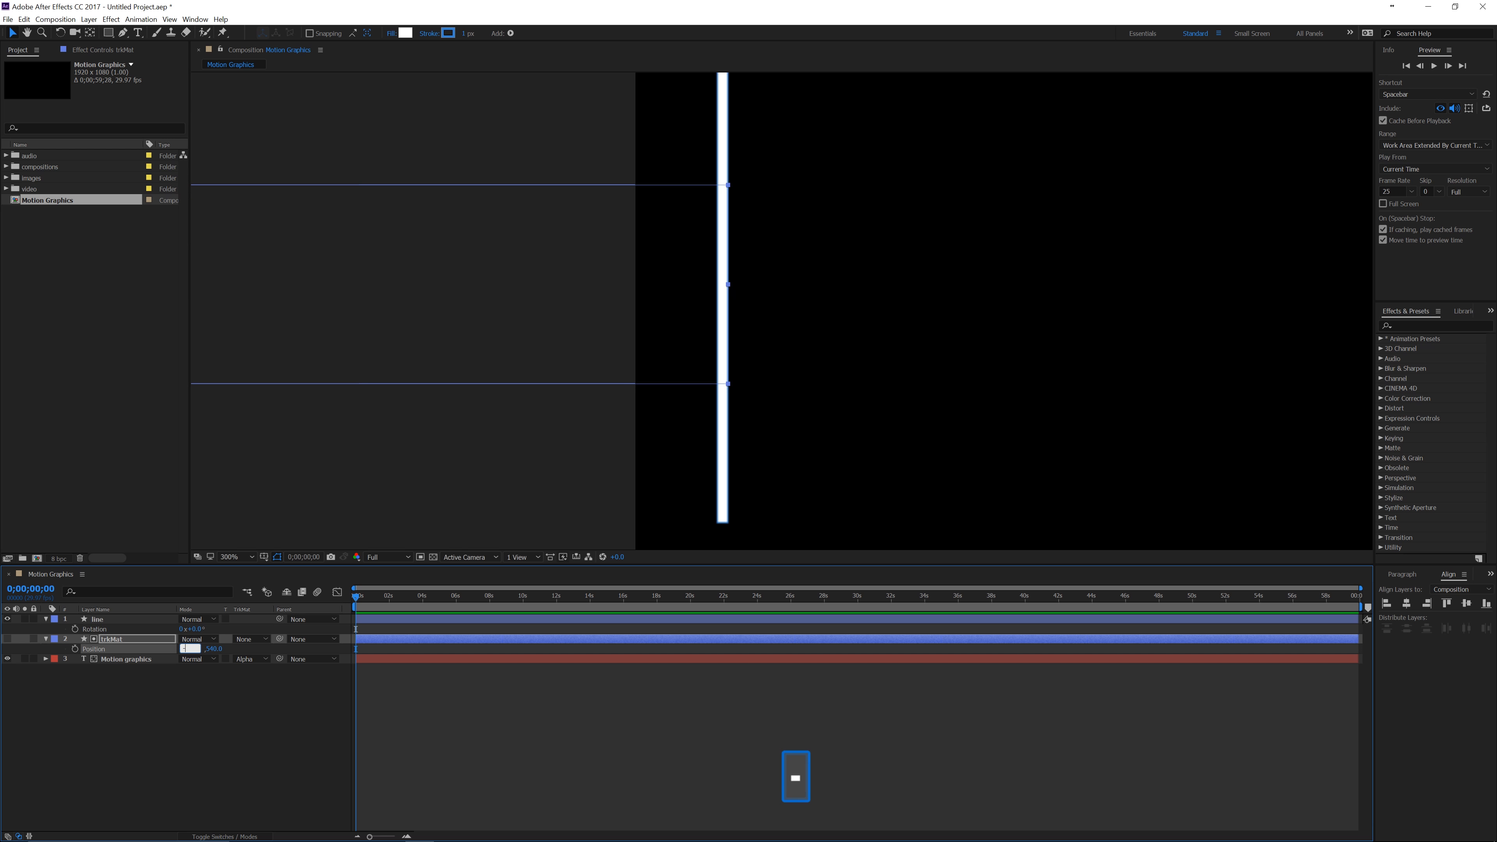
- Set the trkMat layer's horizontal position to -838 so its edge lines up with the white line
key("Return")
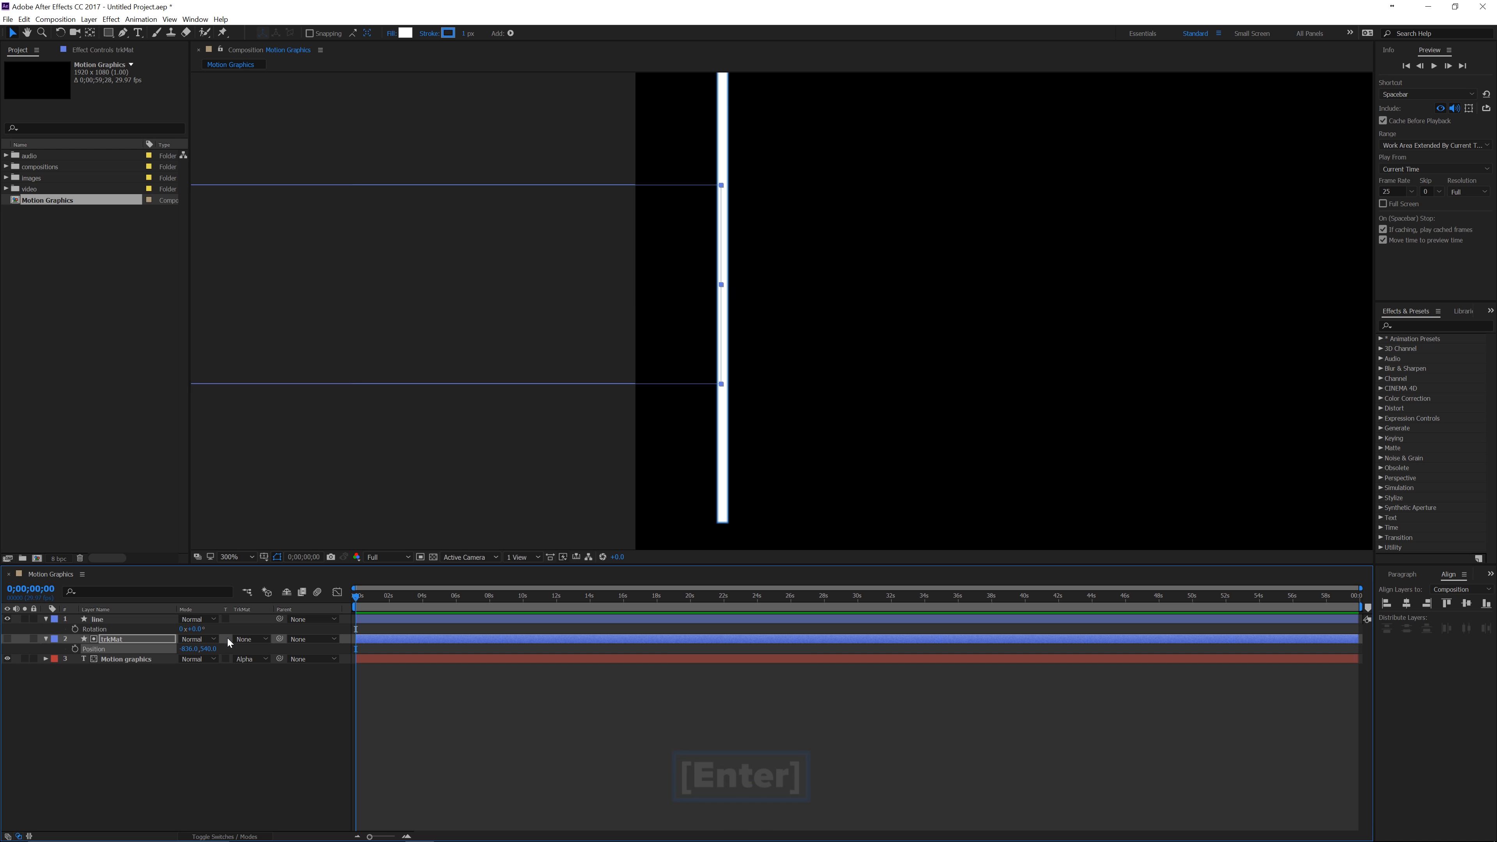
left_click(189, 649)
type("-")
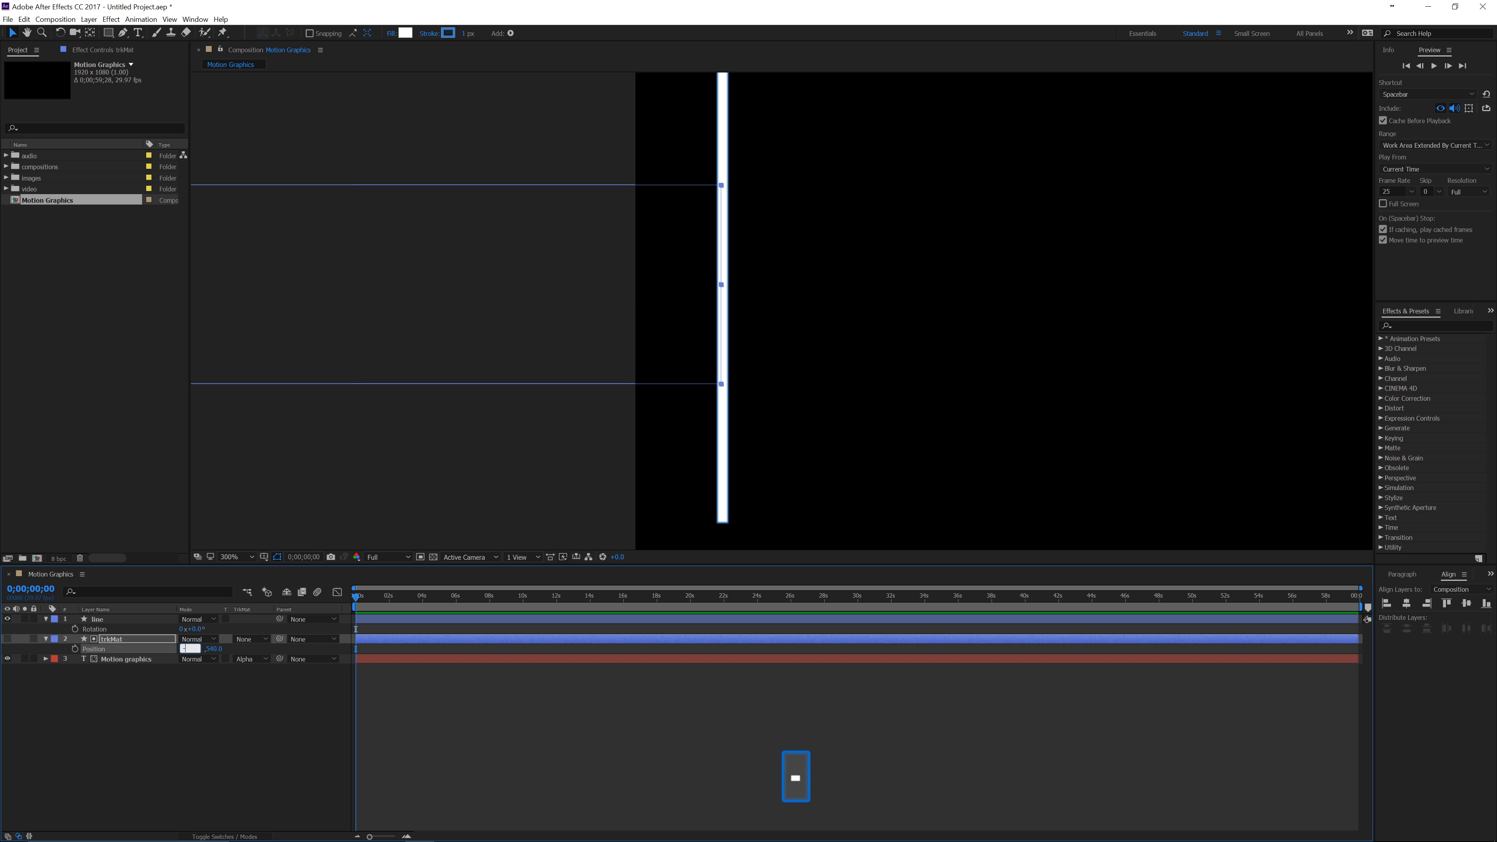
type("838")
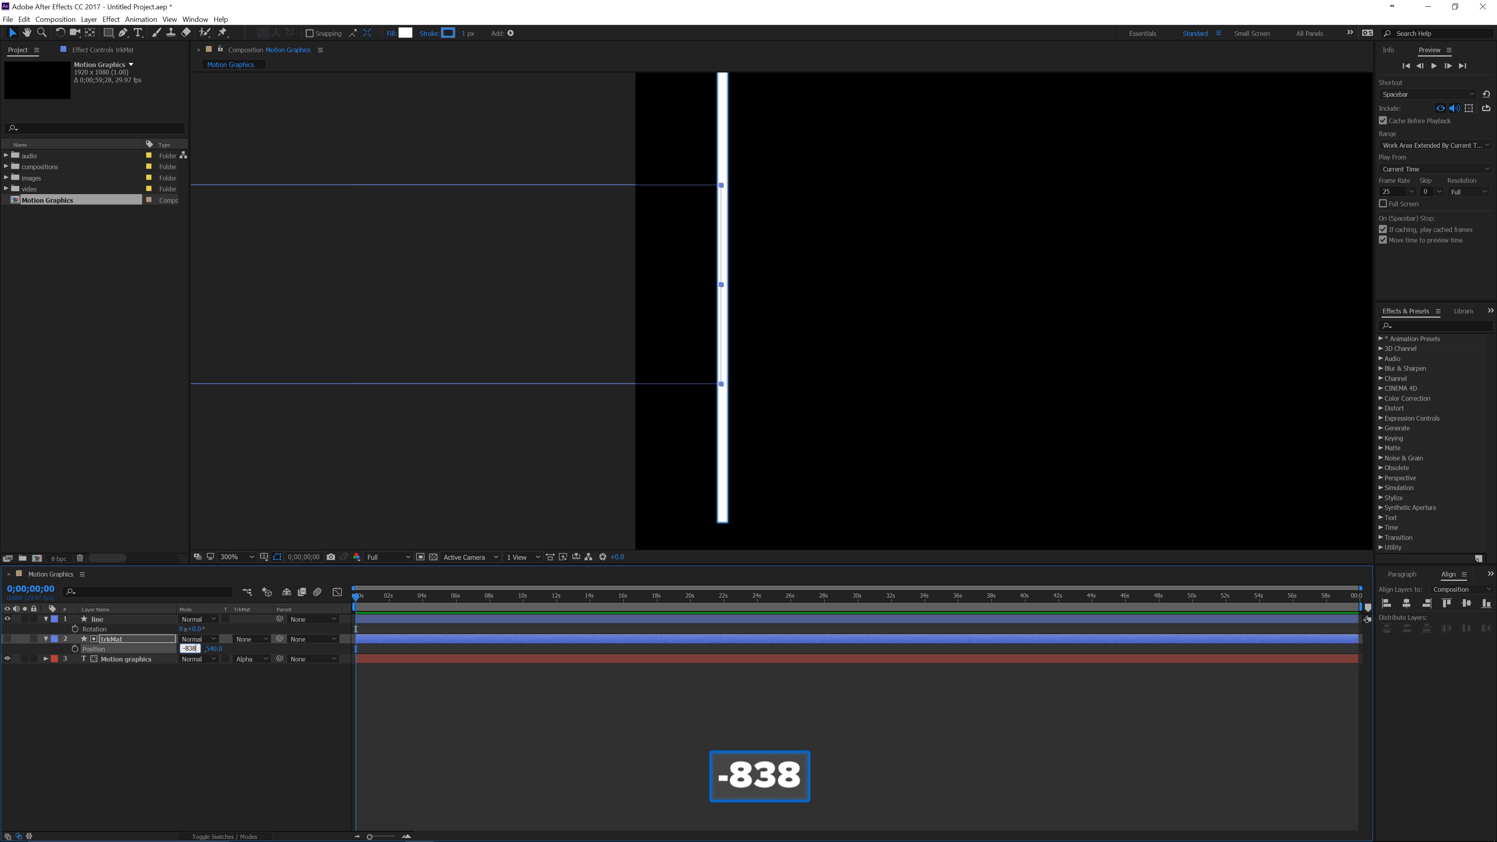
key("Return")
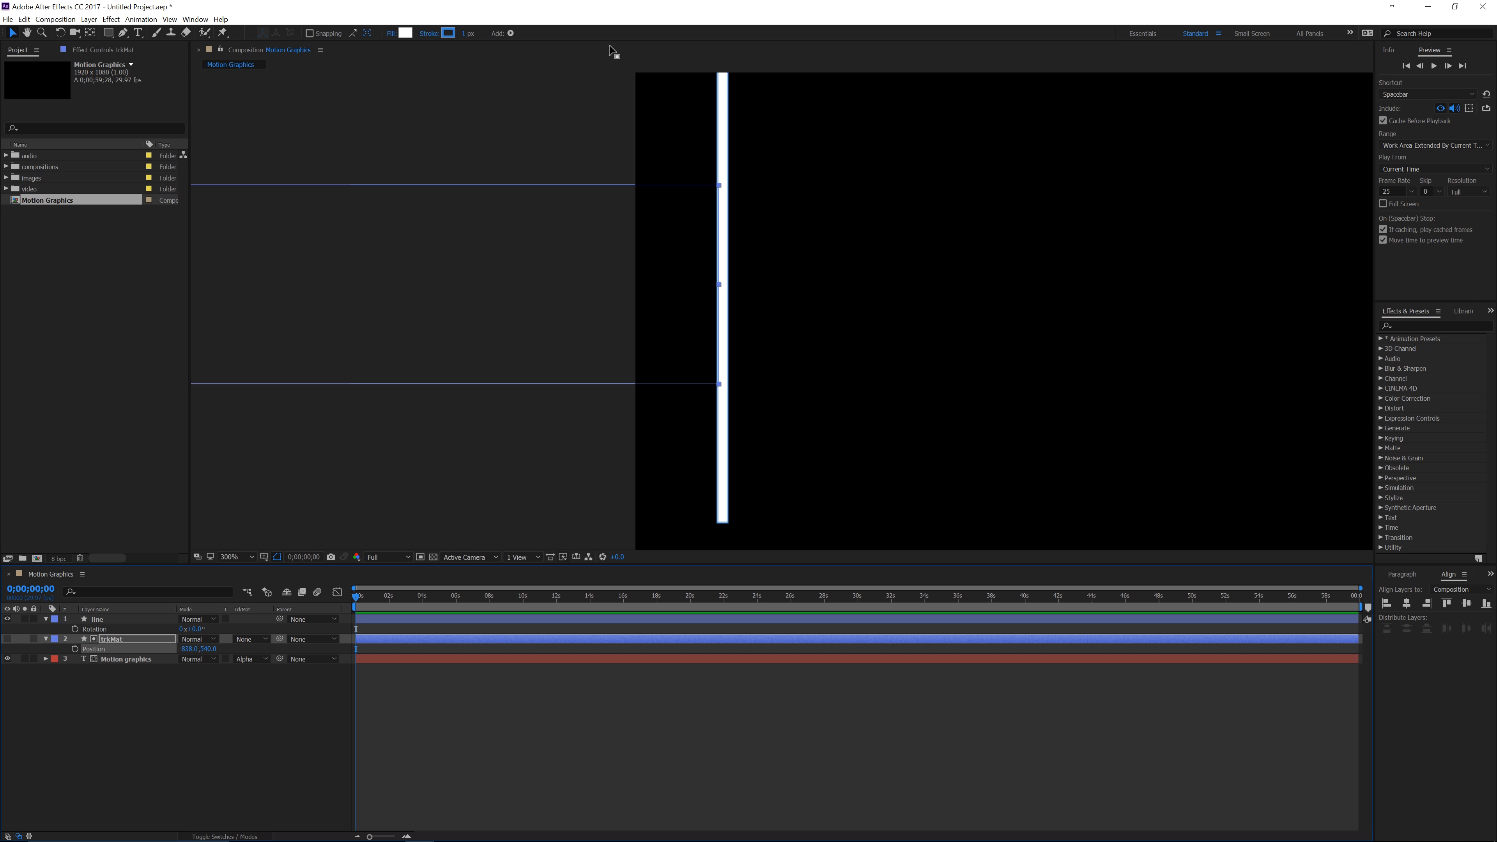
left_click(211, 739)
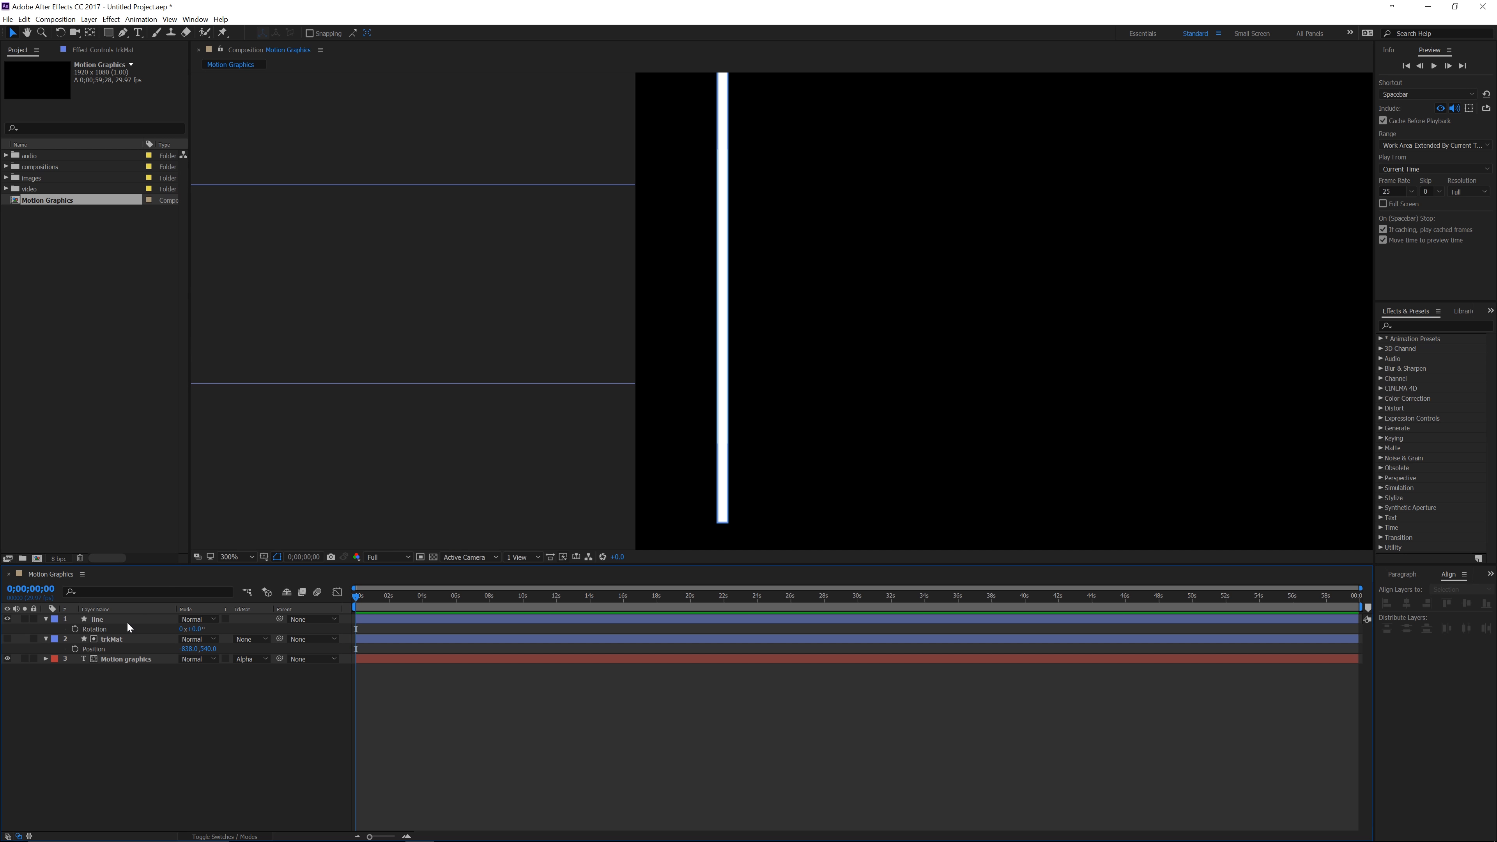
- Fit the composition in the viewer and parent the line layer to the trkMat layer
left_click(237, 559)
left_click(245, 574)
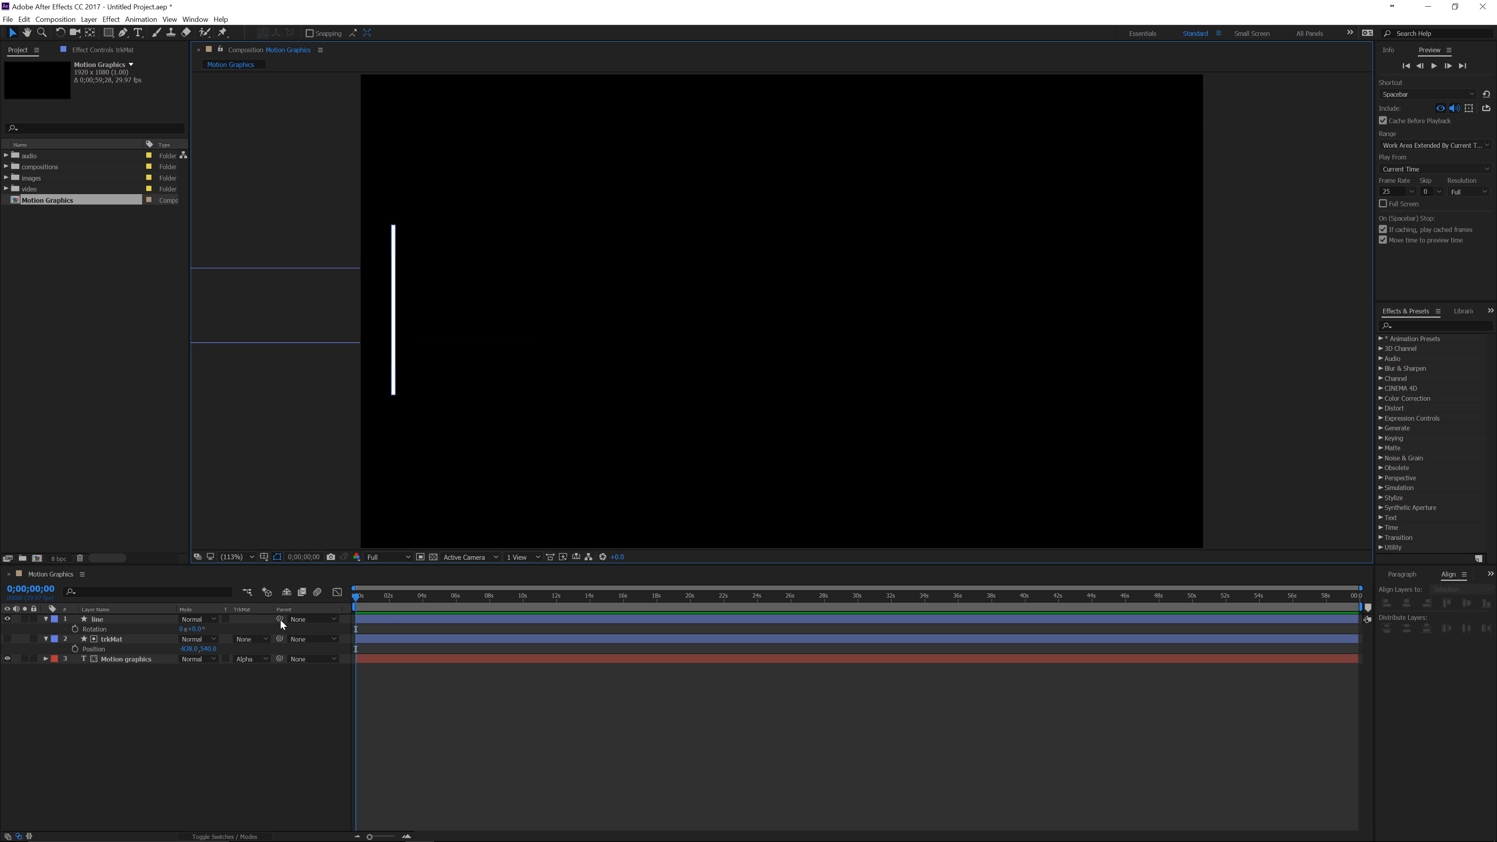
left_click_drag(281, 621, 117, 640)
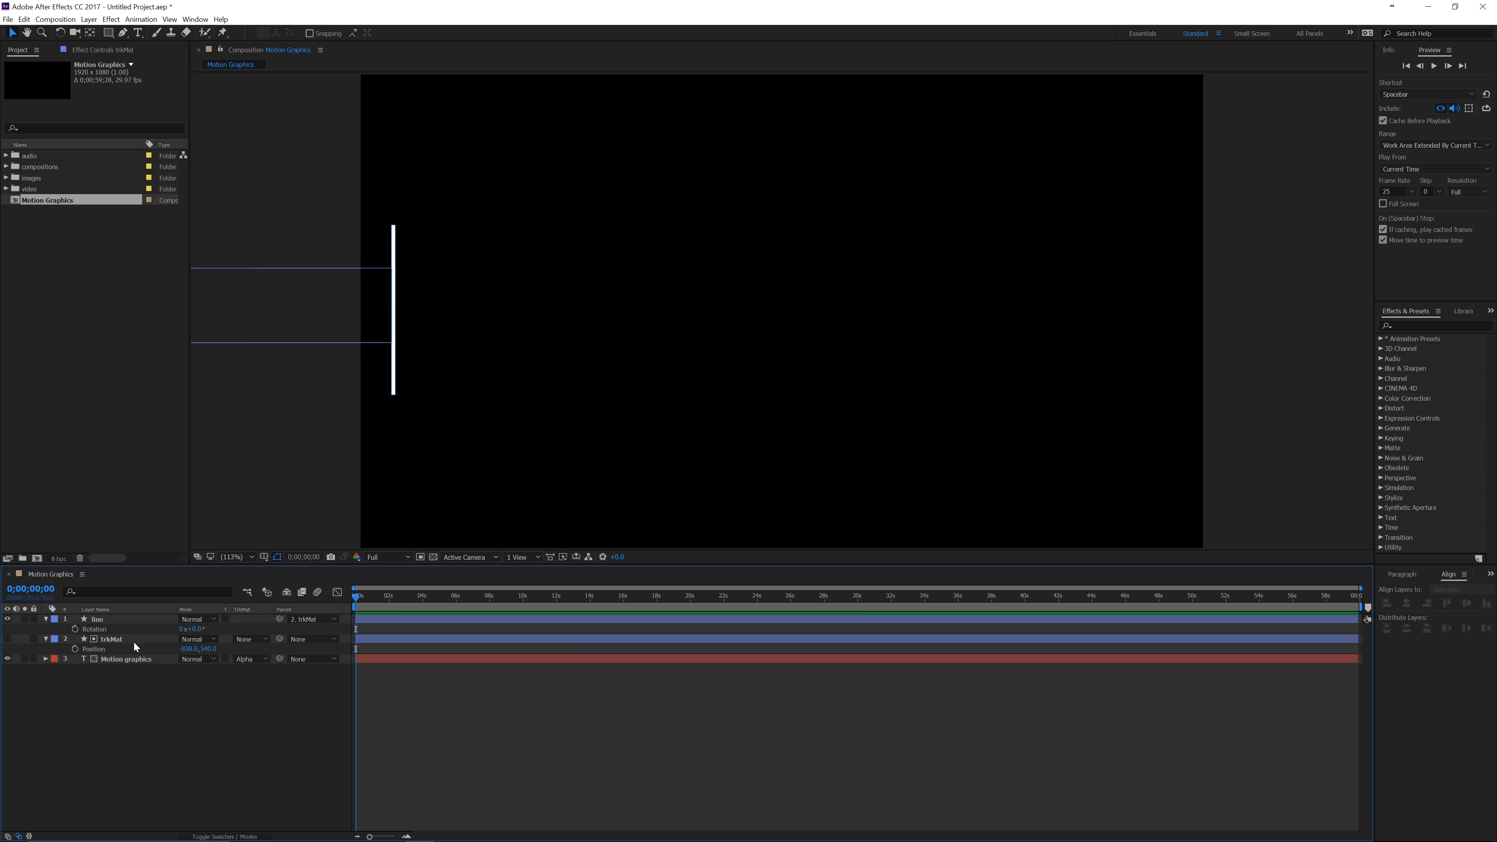
- Keyframe trkMat's Position at 0 seconds and, moved right to reveal the whole title, at 0;00;02;02; preview the reveal
mouse_move(188, 649)
left_mouse_down()
mouse_move(589, 631)
mouse_move(412, 628)
mouse_move(1071, 628)
mouse_move(617, 631)
mouse_move(180, 666)
left_mouse_up()
left_click(77, 647)
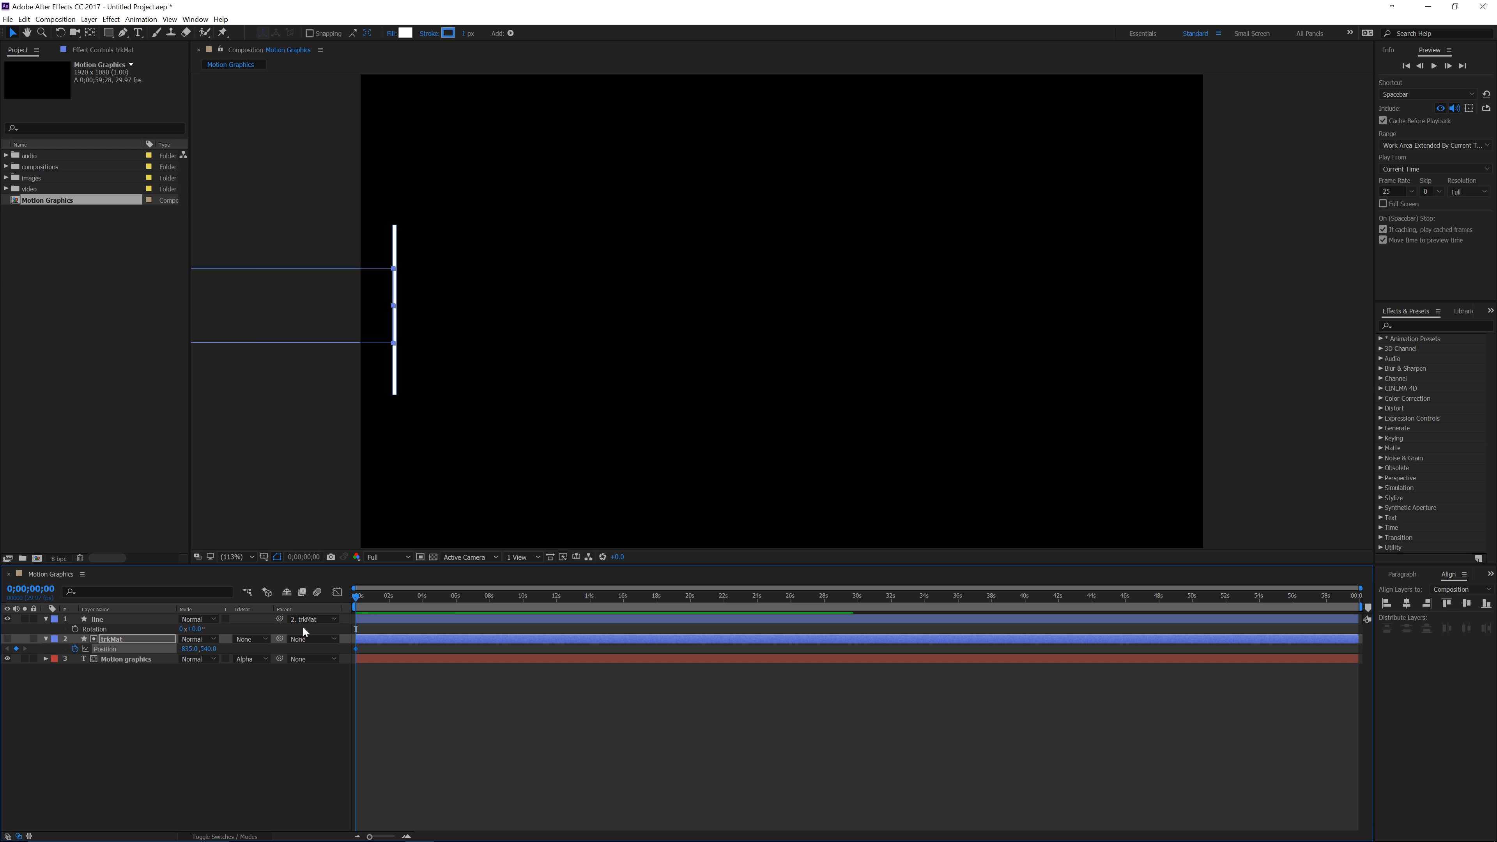
left_click_drag(355, 600, 390, 599)
left_click_drag(194, 651, 459, 637)
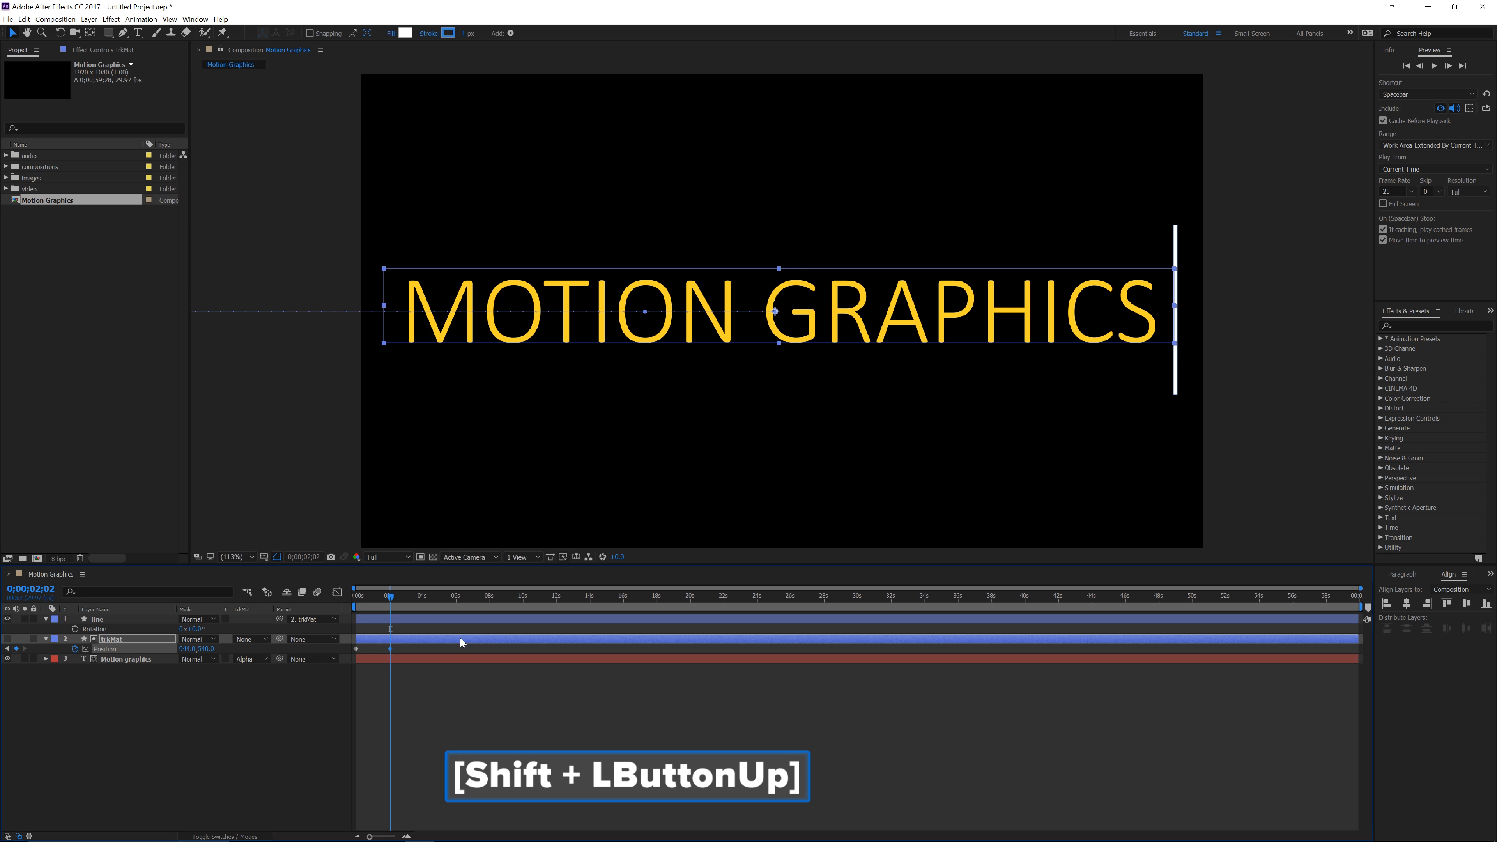
left_click_drag(390, 600, 278, 665)
key("space")
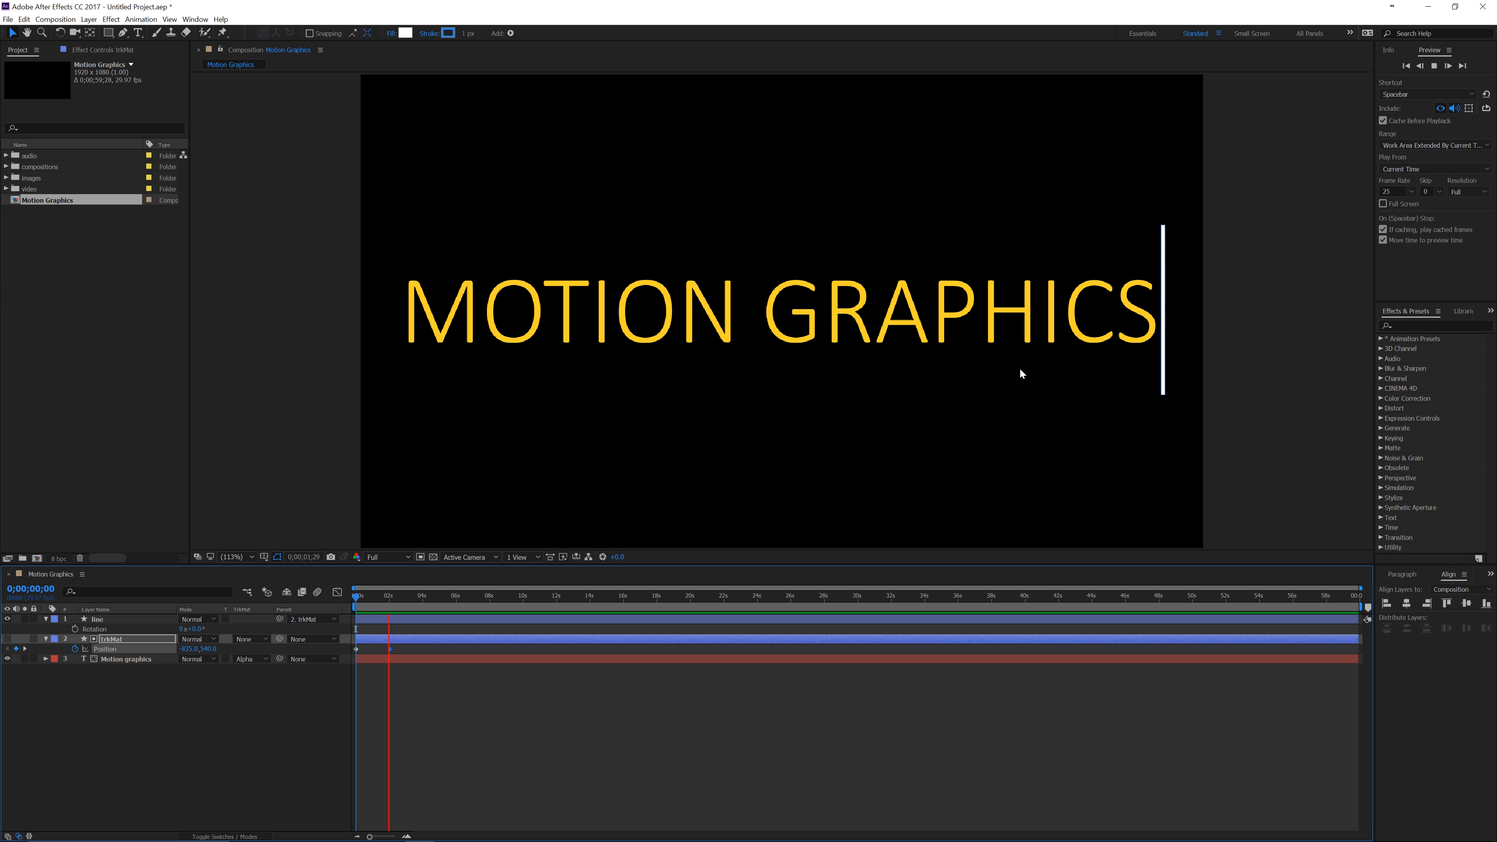
key("space")
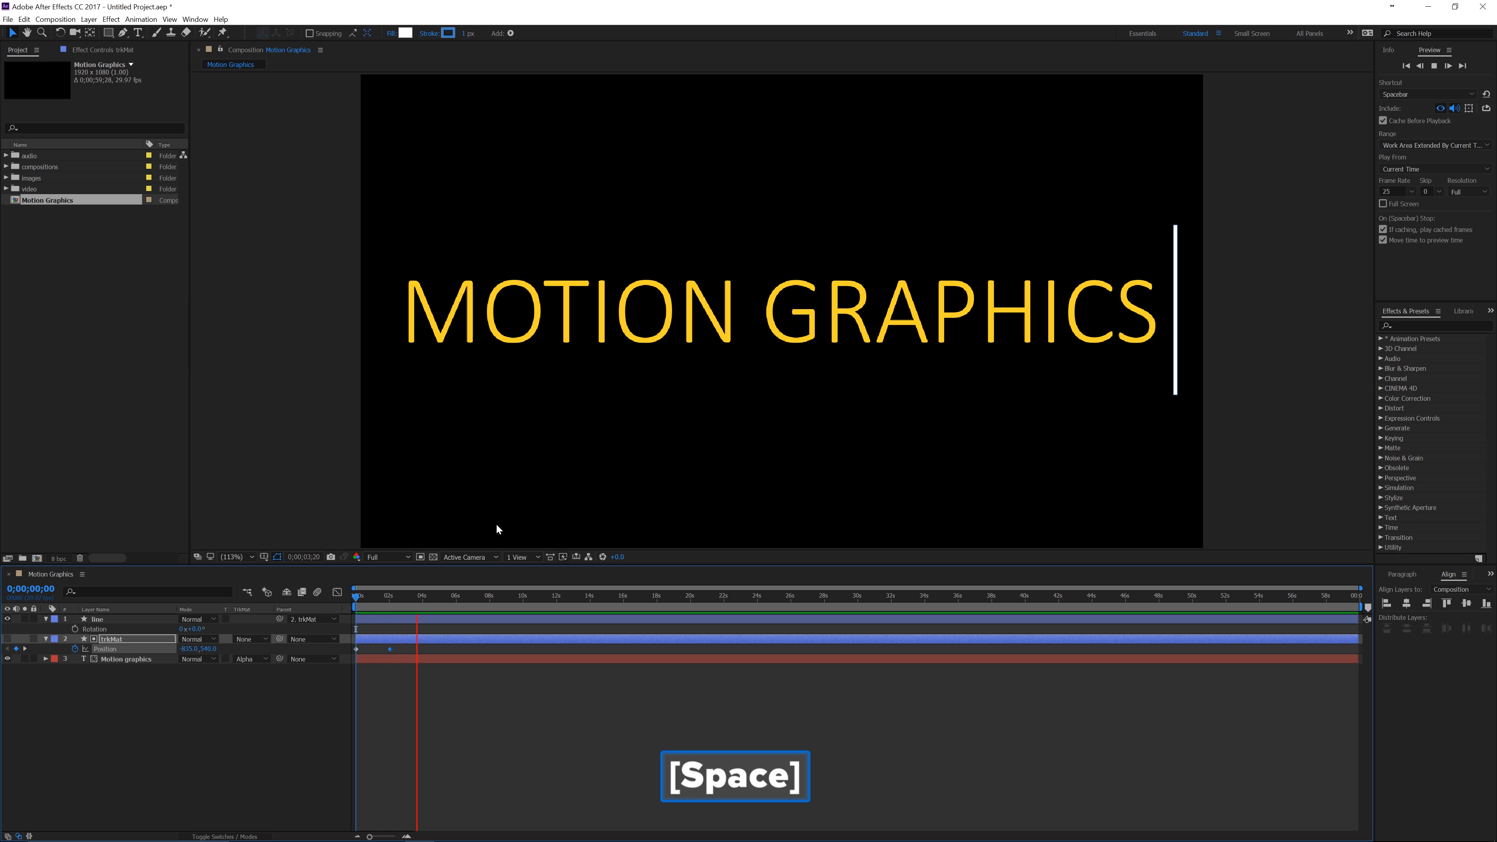
left_click_drag(413, 595, 325, 599)
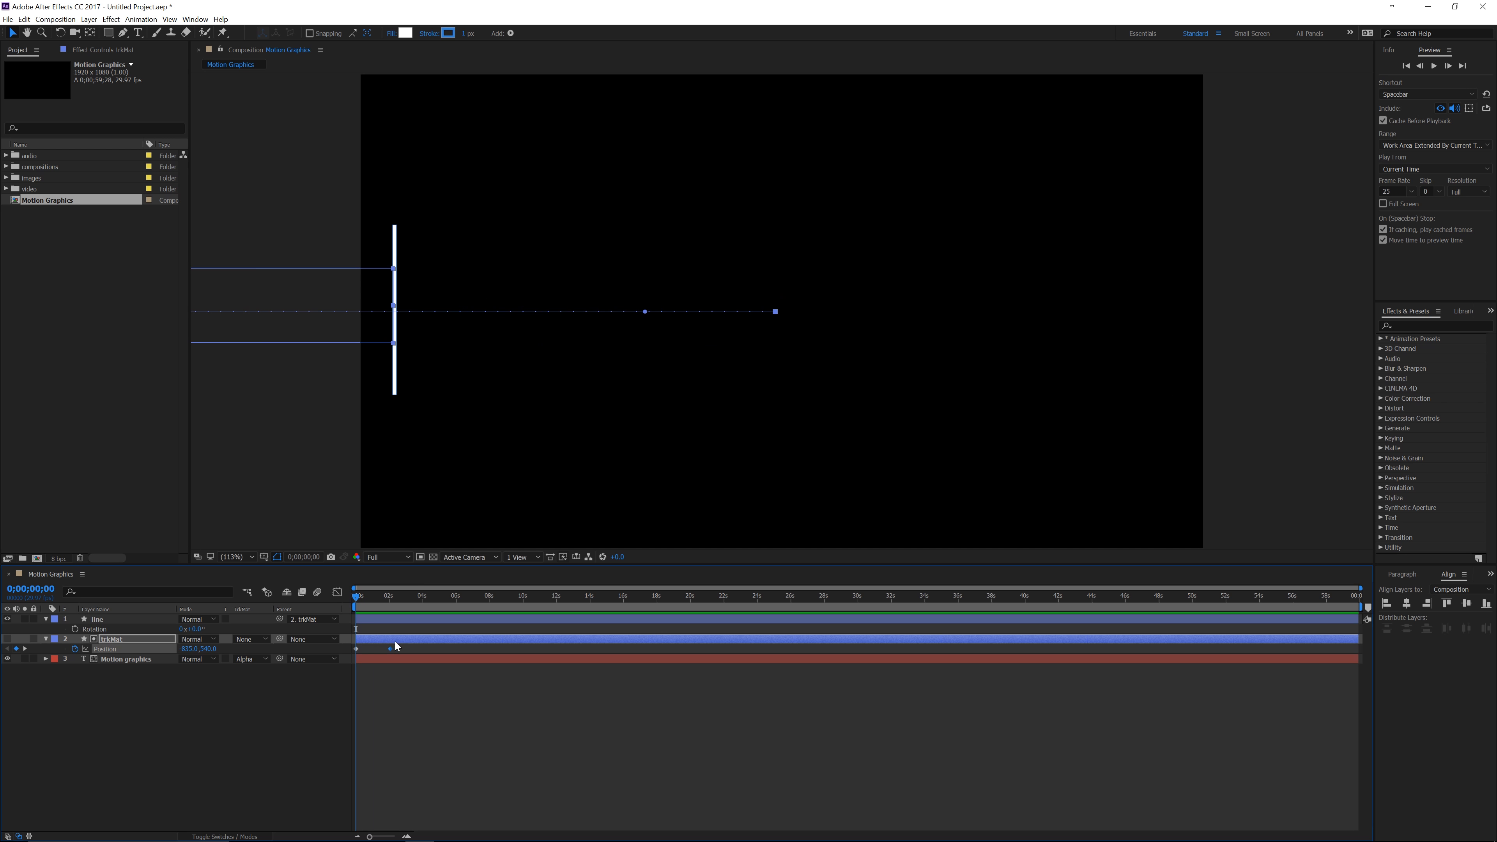
- Apply Easy Ease to both trkMat Position keyframes and preview the reveal
left_click_drag(403, 650, 343, 646)
key("F9")
key("space")
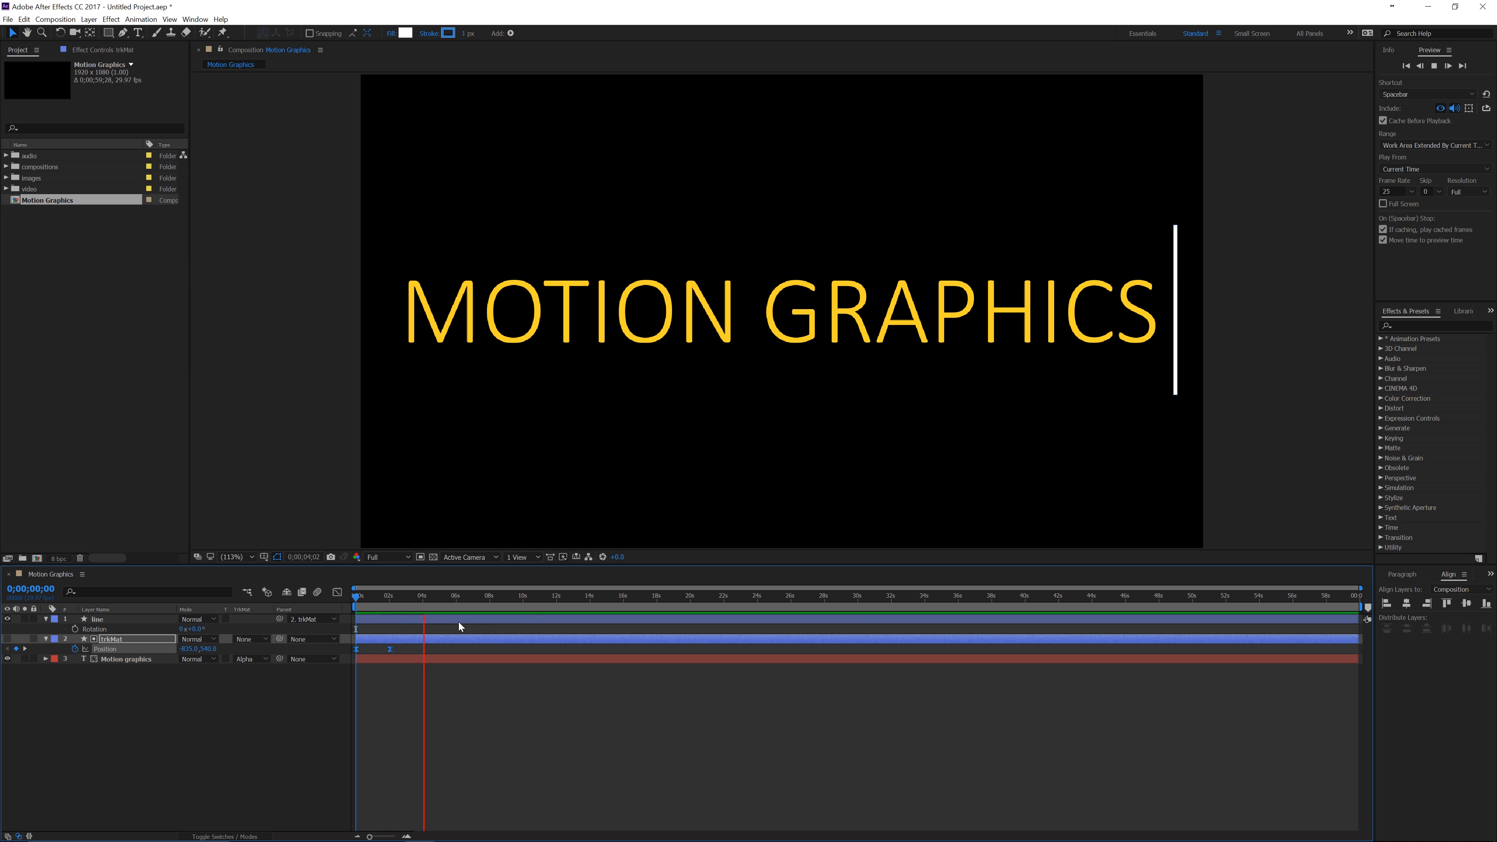
key("space")
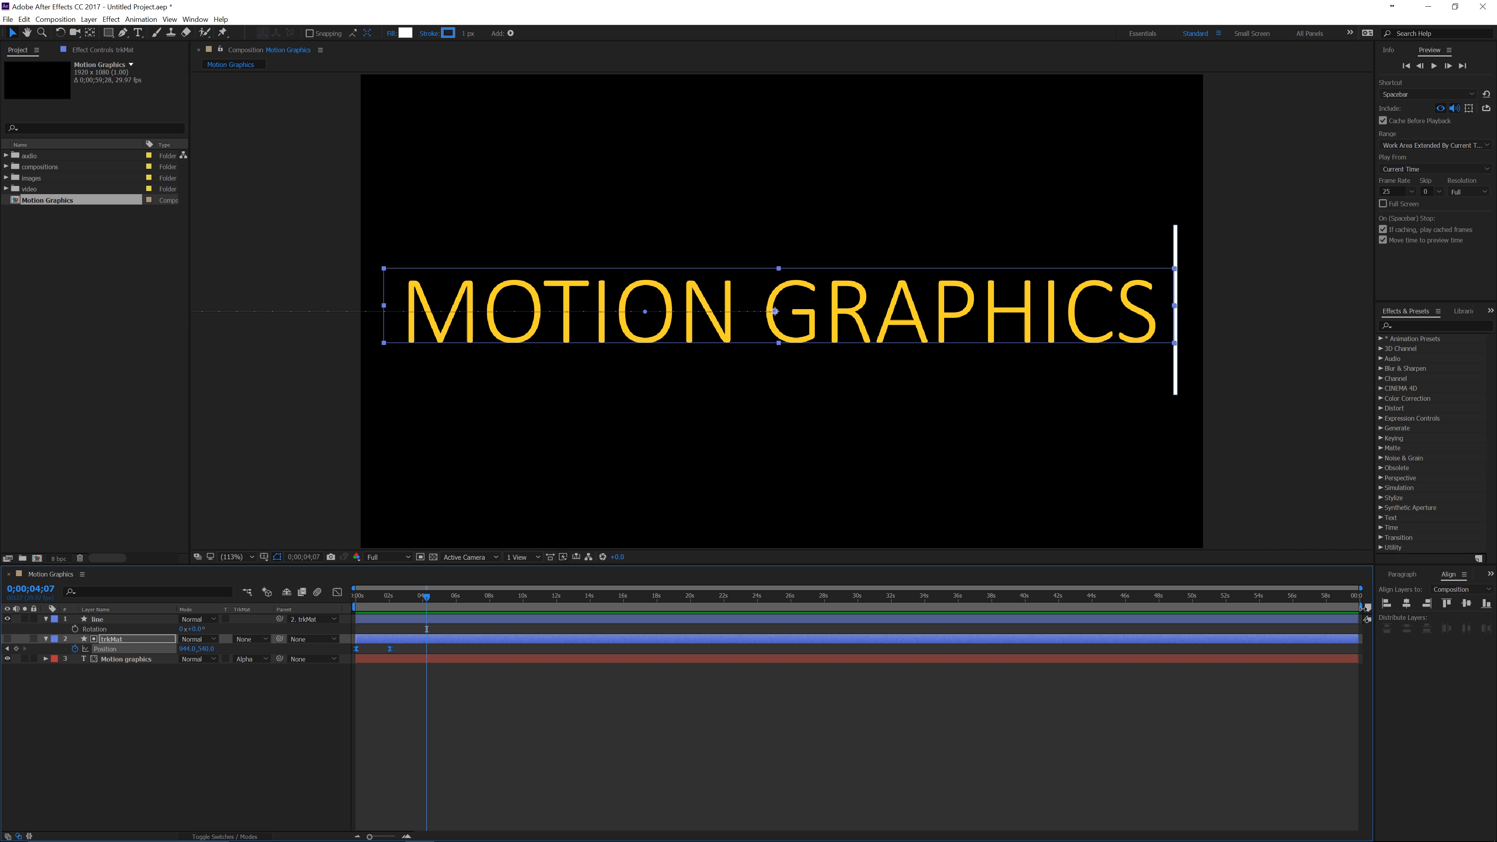
- Shorten the work area to end just before 3 seconds and preview it from the start
mouse_move(1362, 606)
left_mouse_down()
mouse_move(404, 610)
mouse_move(354, 597)
left_mouse_up()
key("space")
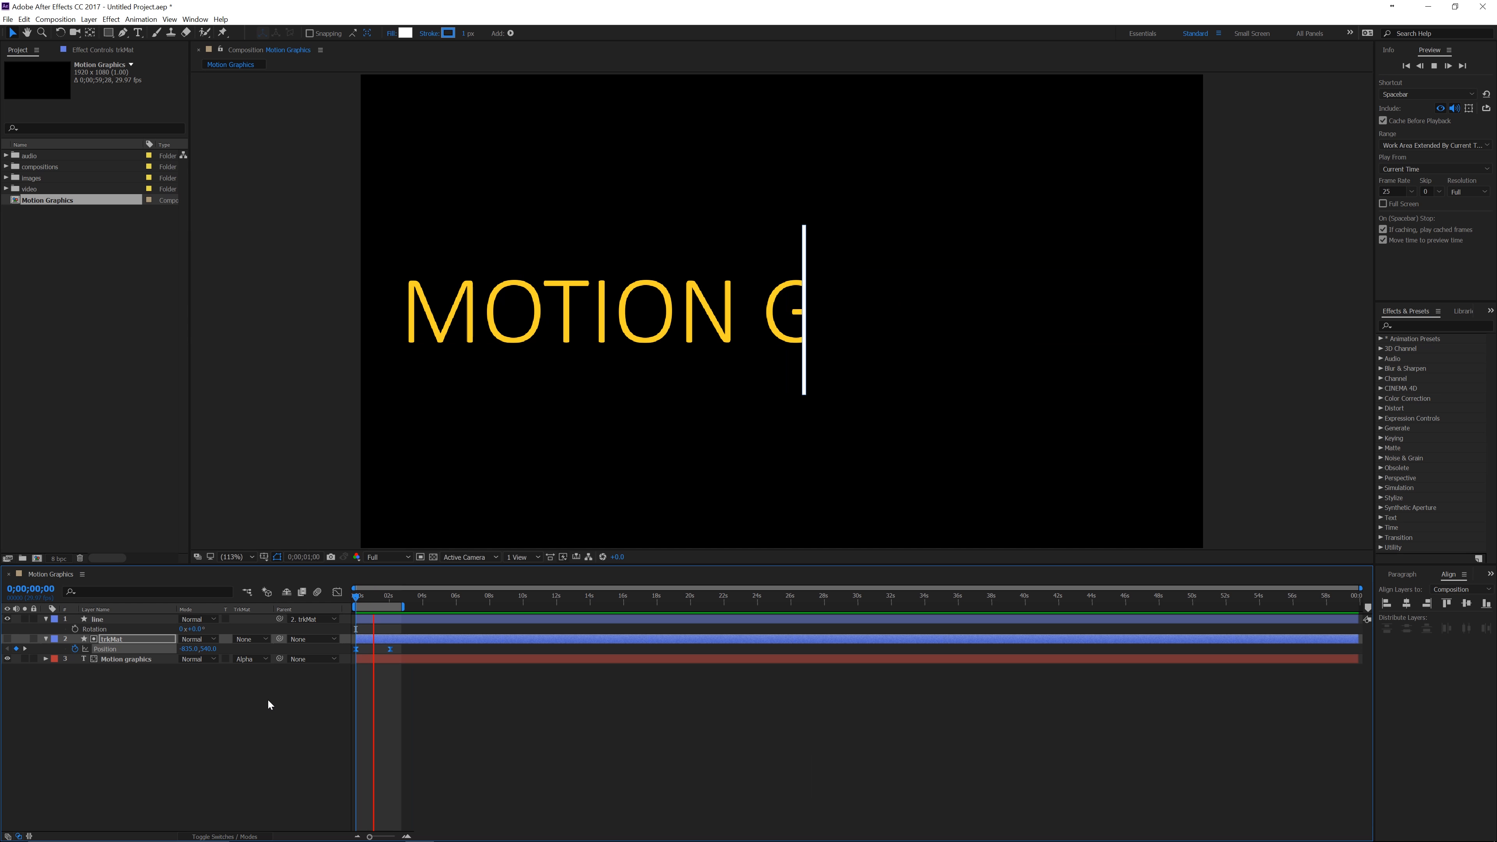
key("space")
- Move trkMat's last Position keyframe earlier, to about 1 second, and preview the faster reveal
left_click(392, 650)
left_click_drag(391, 649, 342, 600)
key("space")
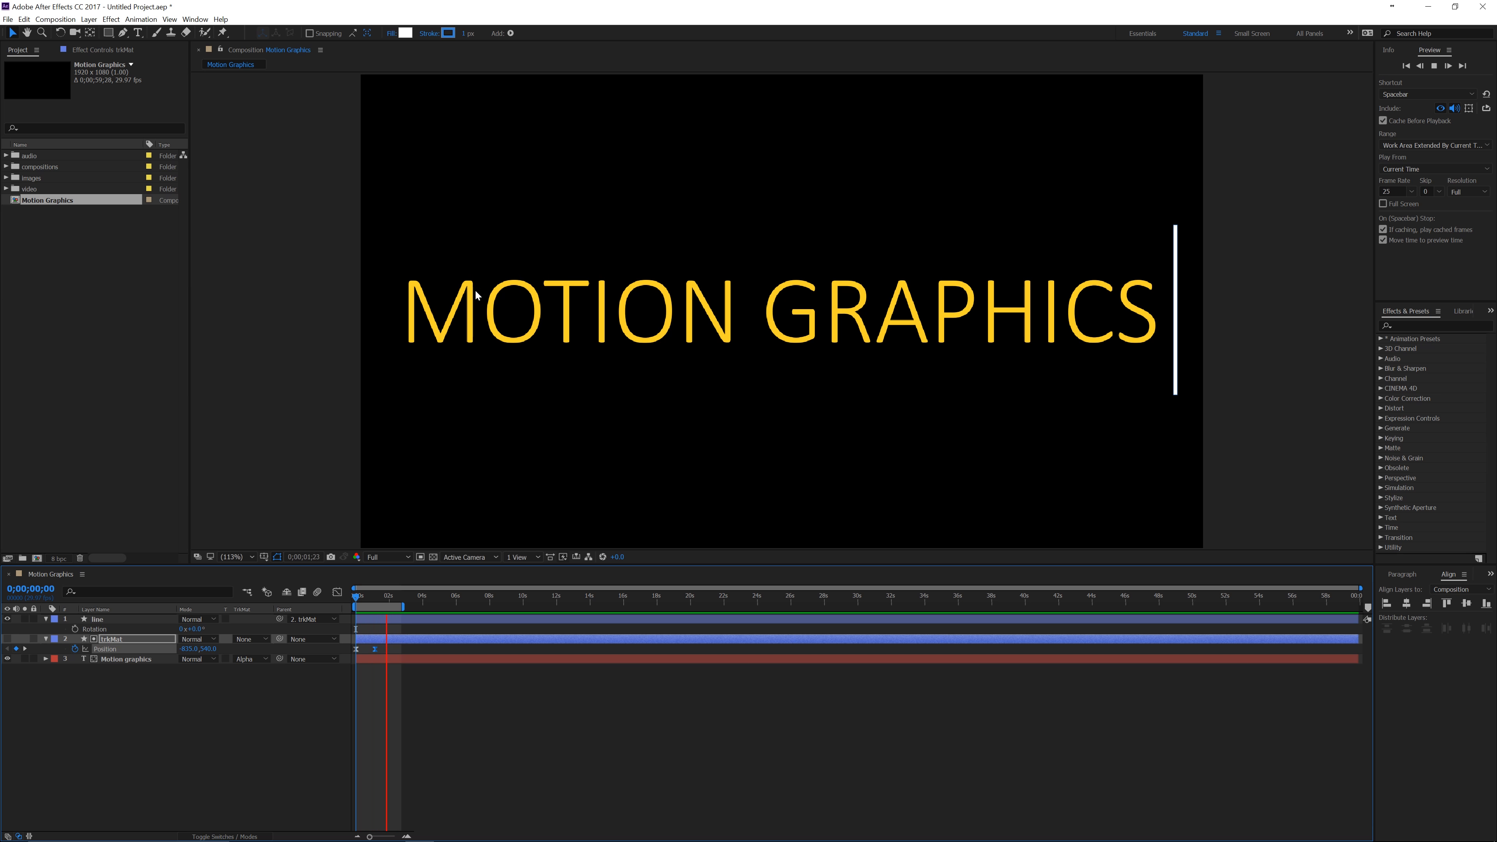
key("space")
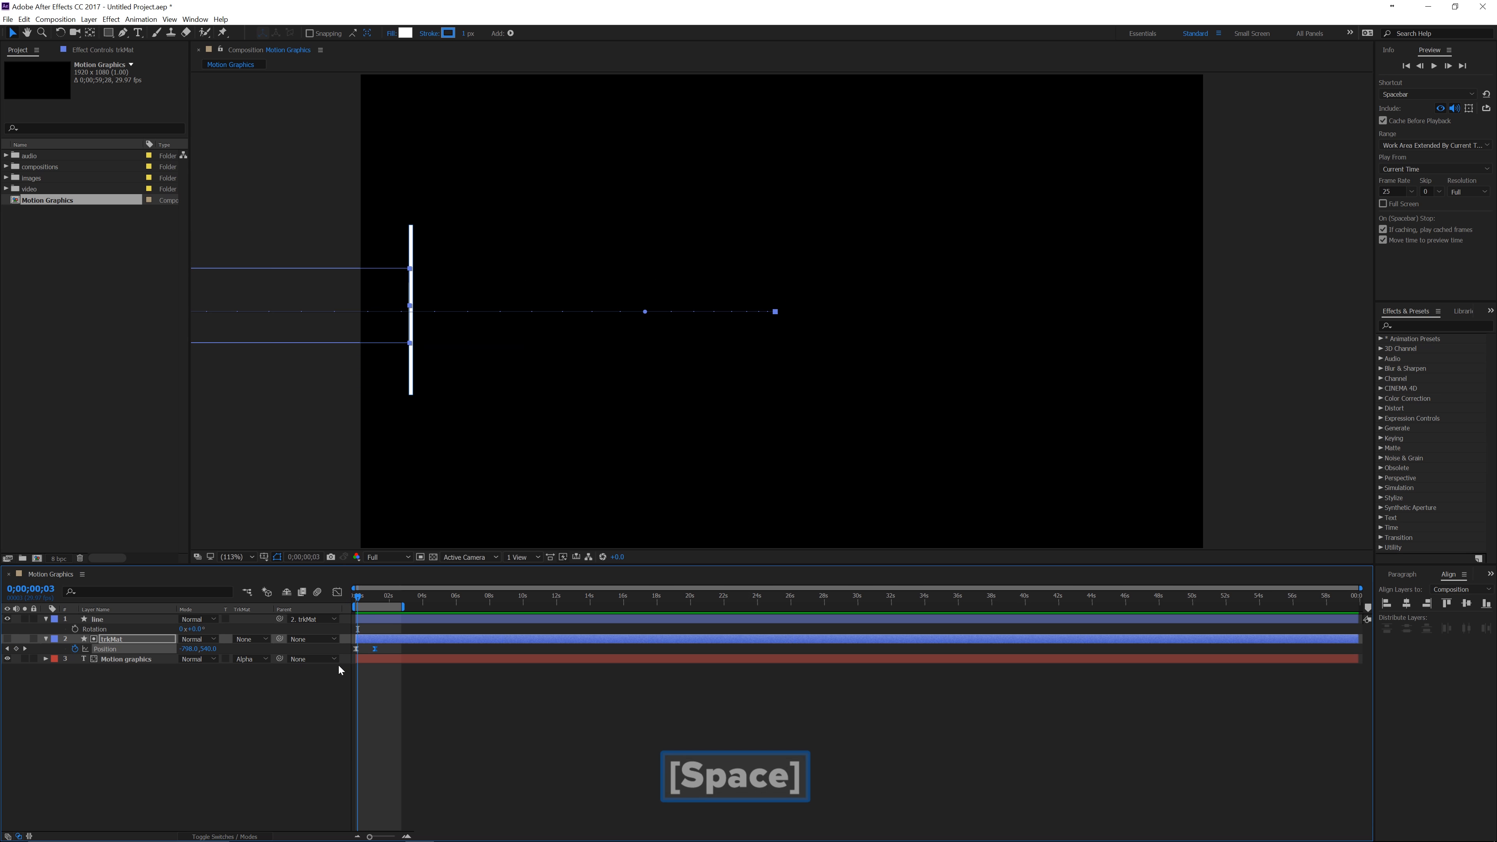
left_click(337, 592)
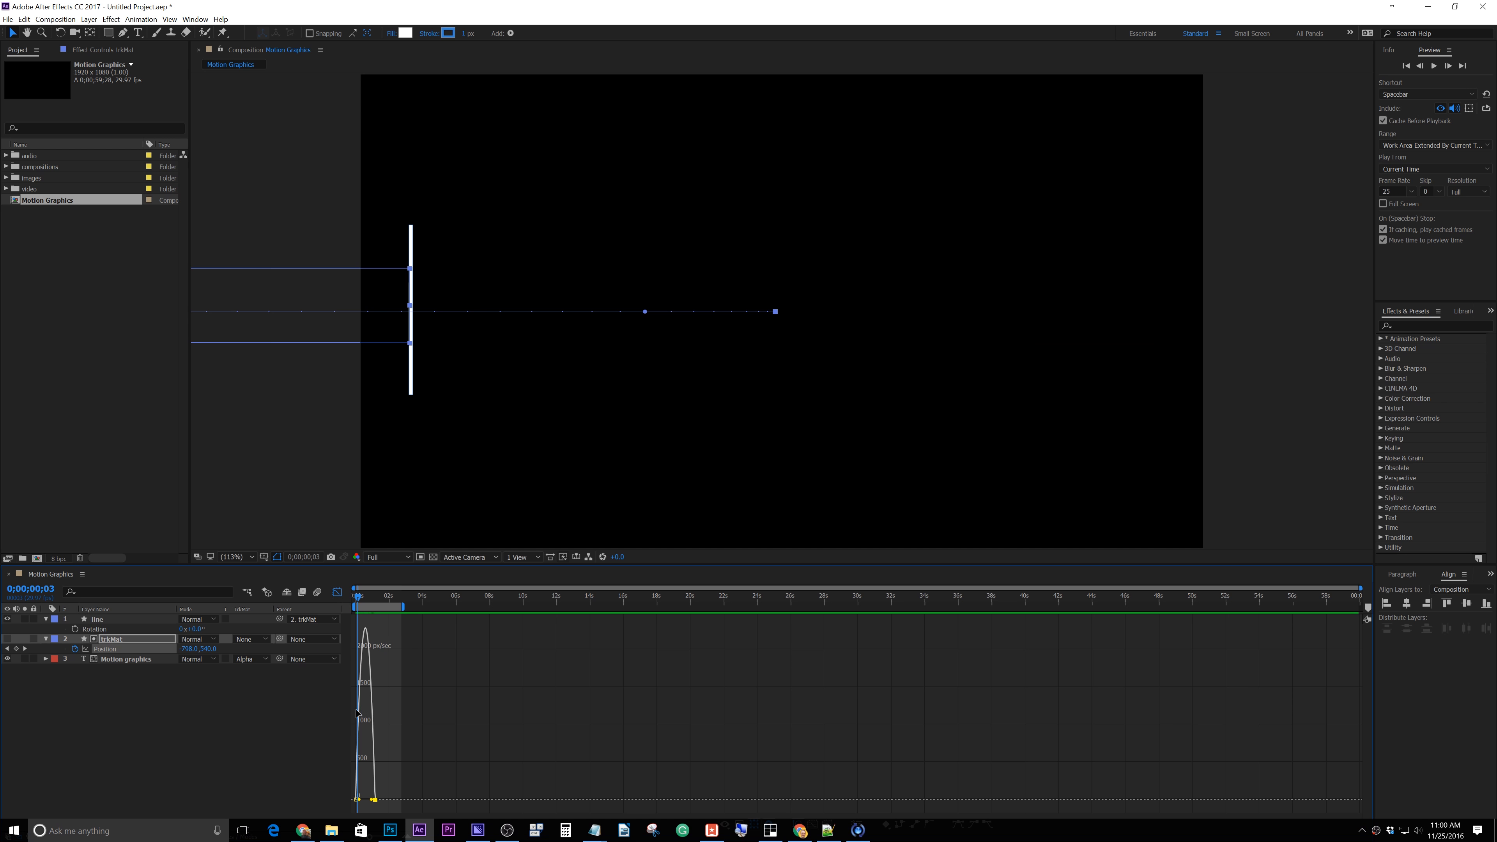
left_click(259, 755)
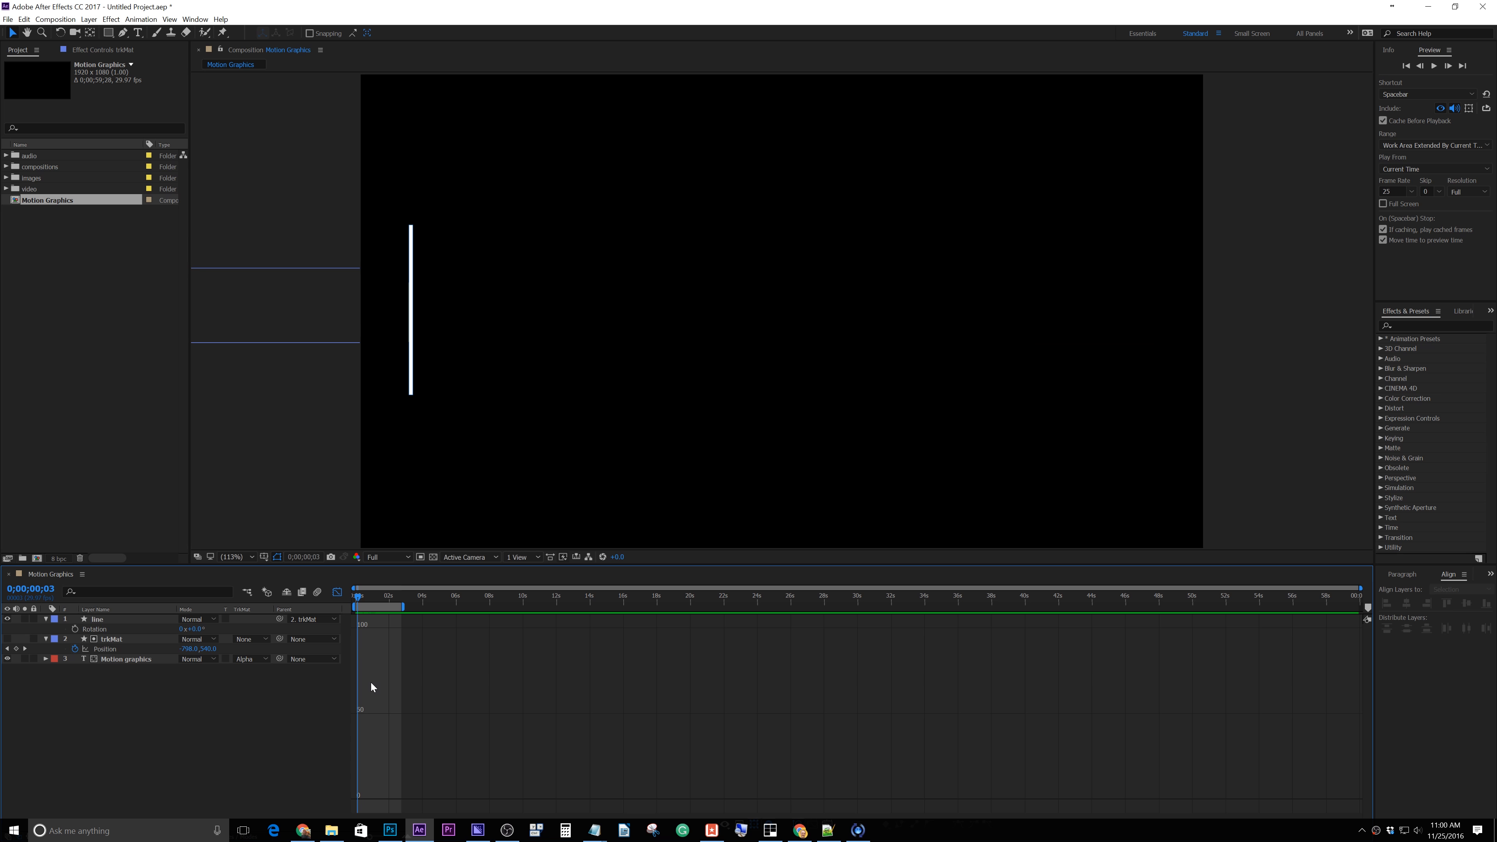
left_click(338, 592)
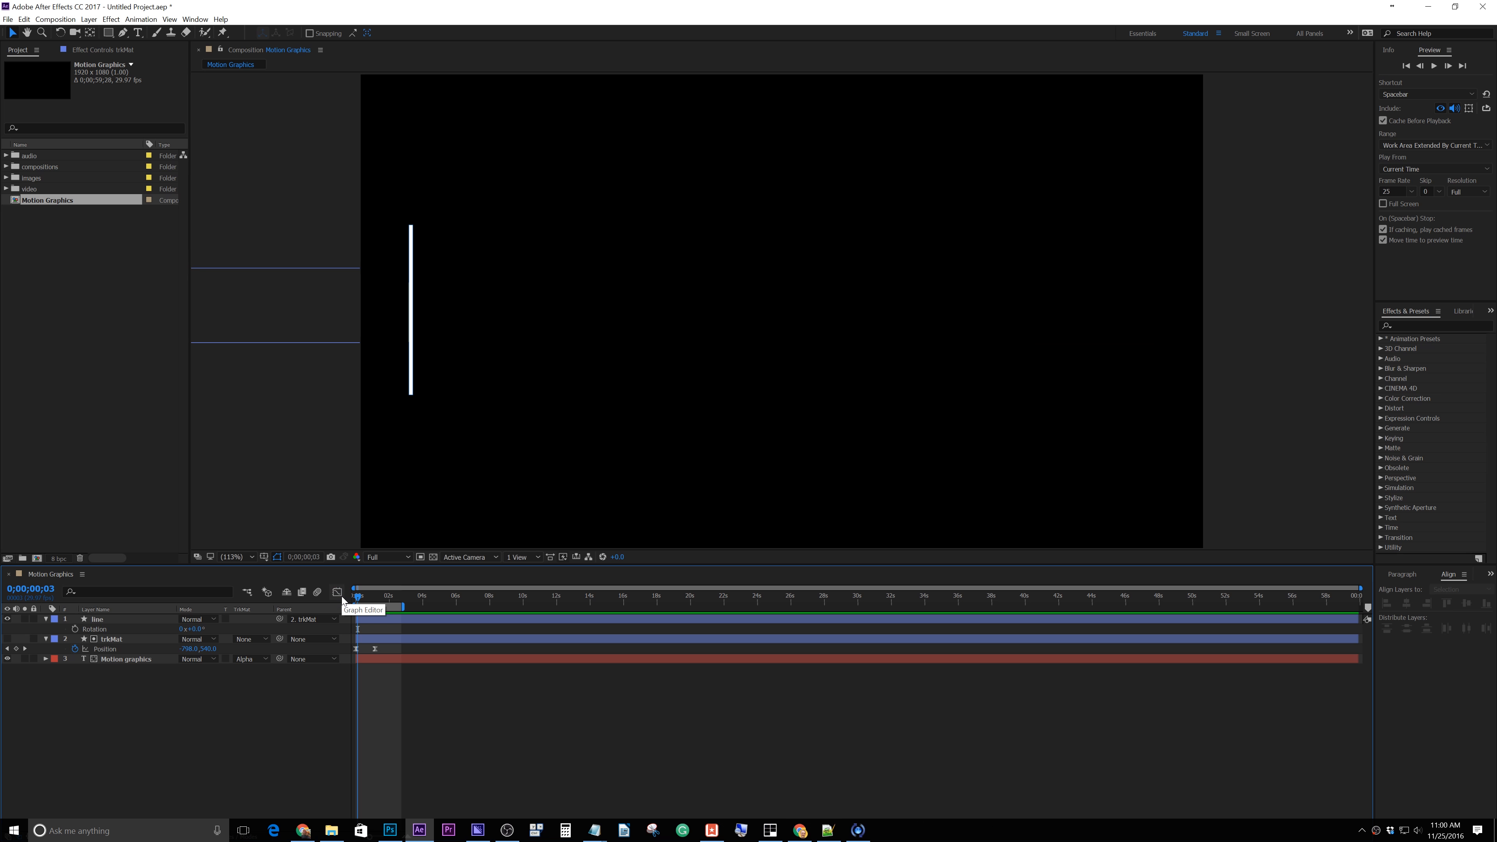
- Reshape the speed graph between trkMat's two Position keyframes to start slowly and peak at about 0.8 seconds, and preview it
left_click_drag(384, 648, 331, 656)
left_click(338, 593)
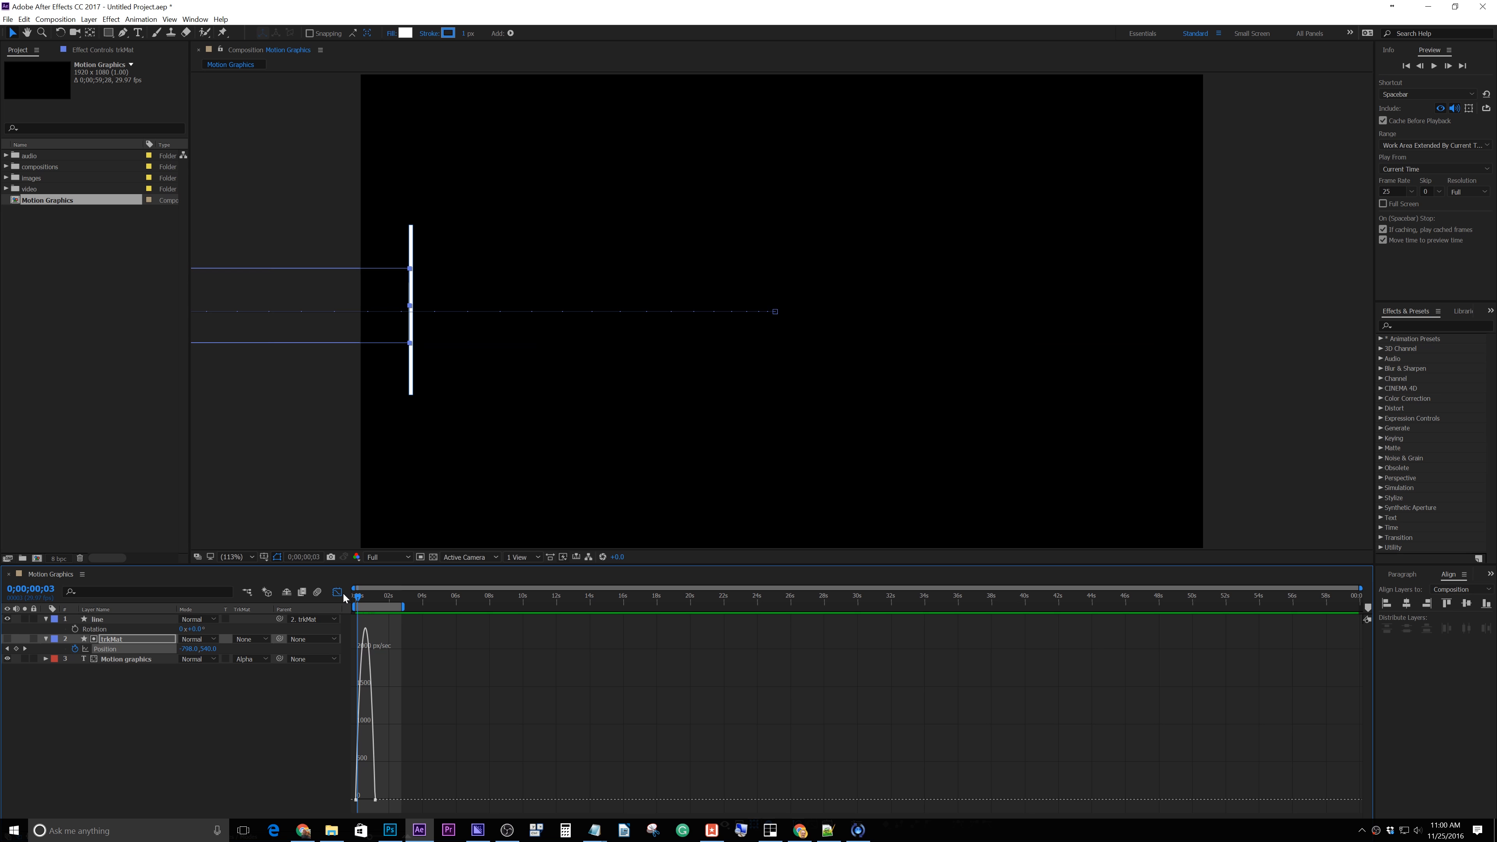
key("z")
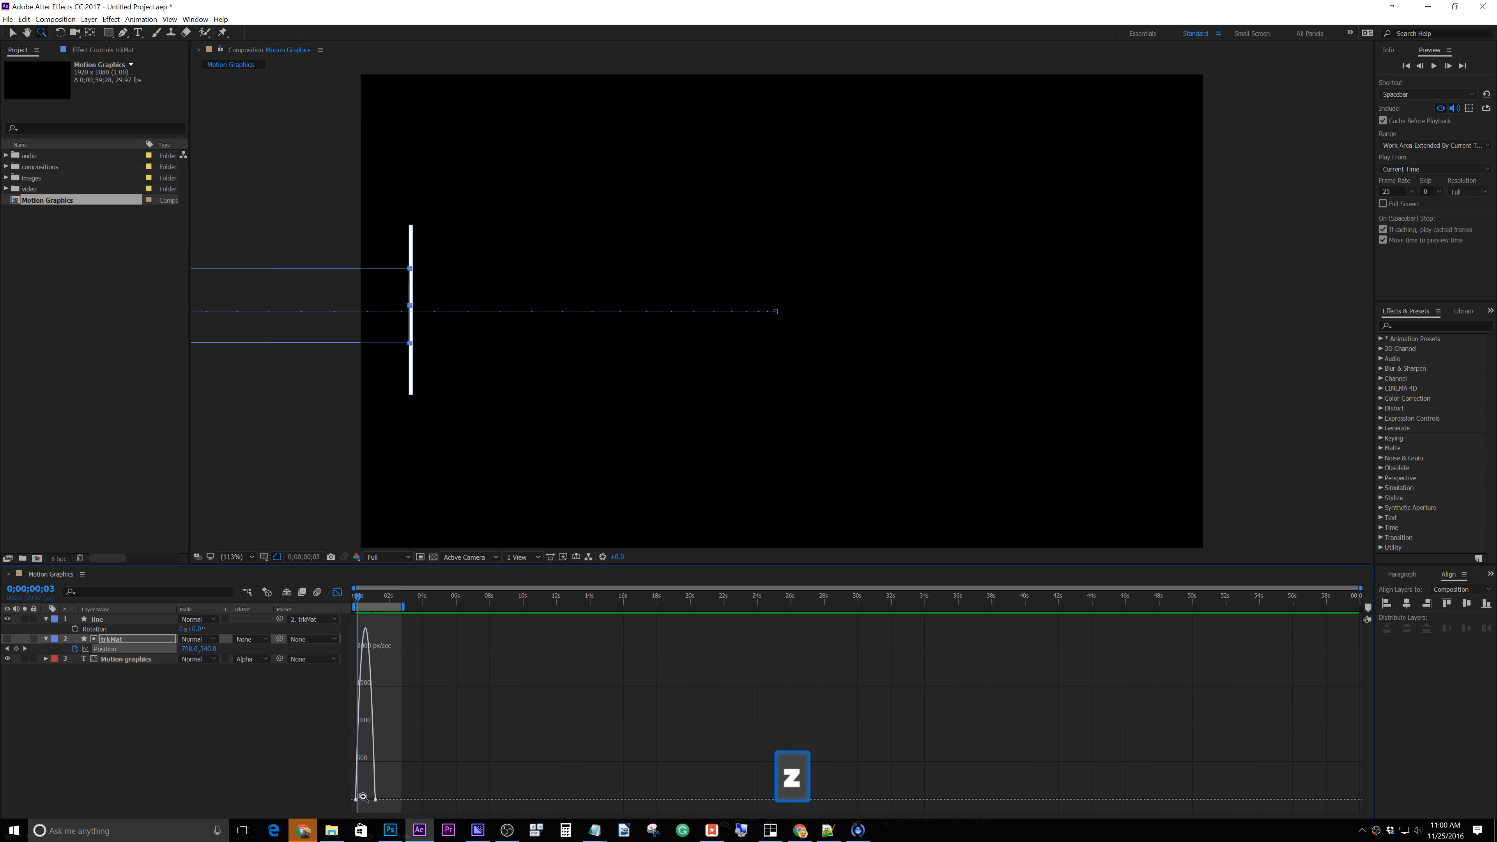
left_click(374, 797)
left_click(374, 797)
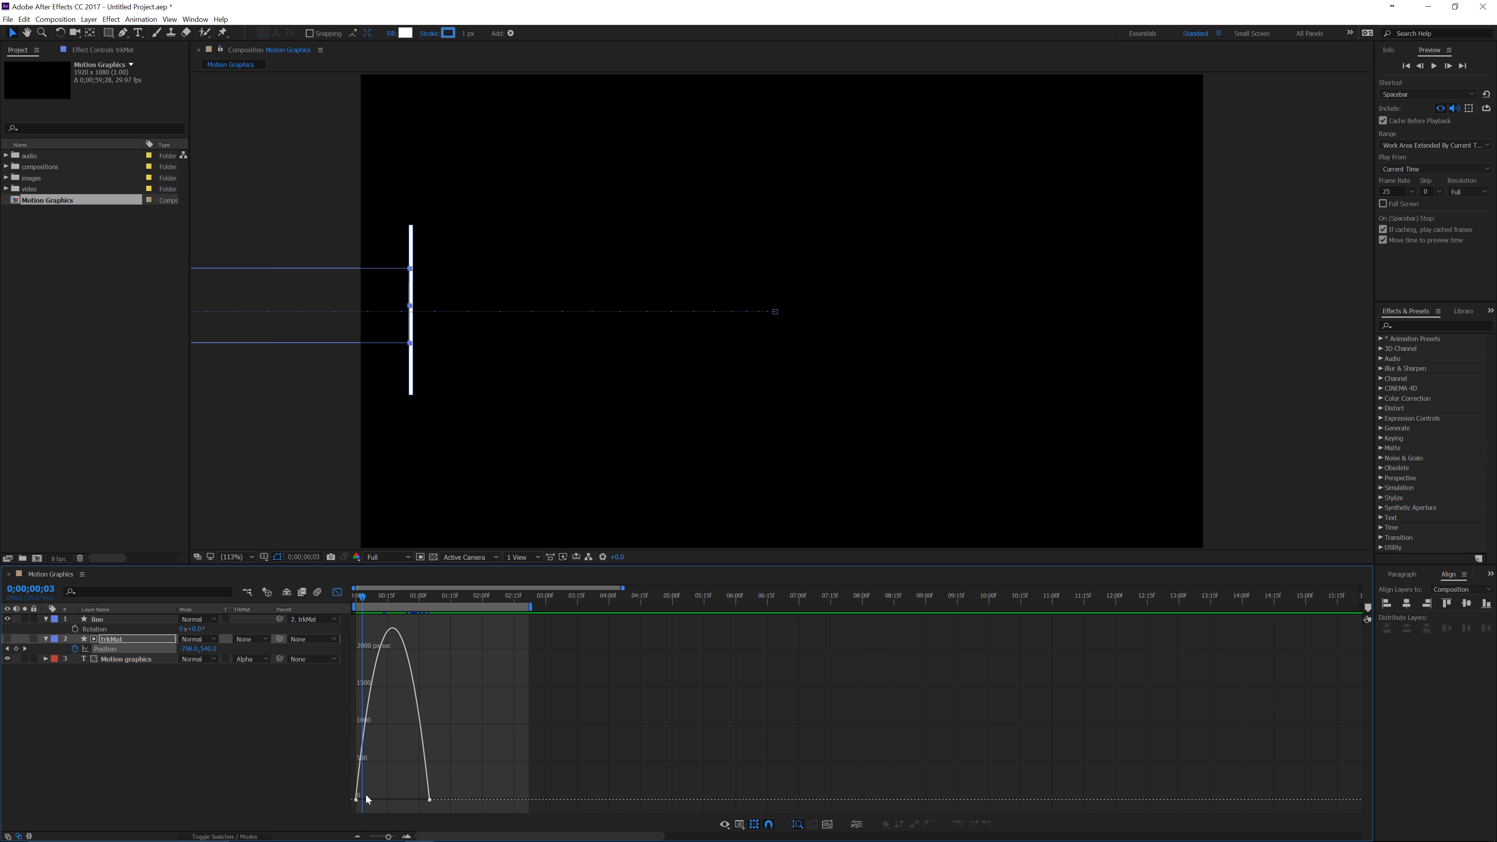
left_click_drag(450, 785, 379, 796)
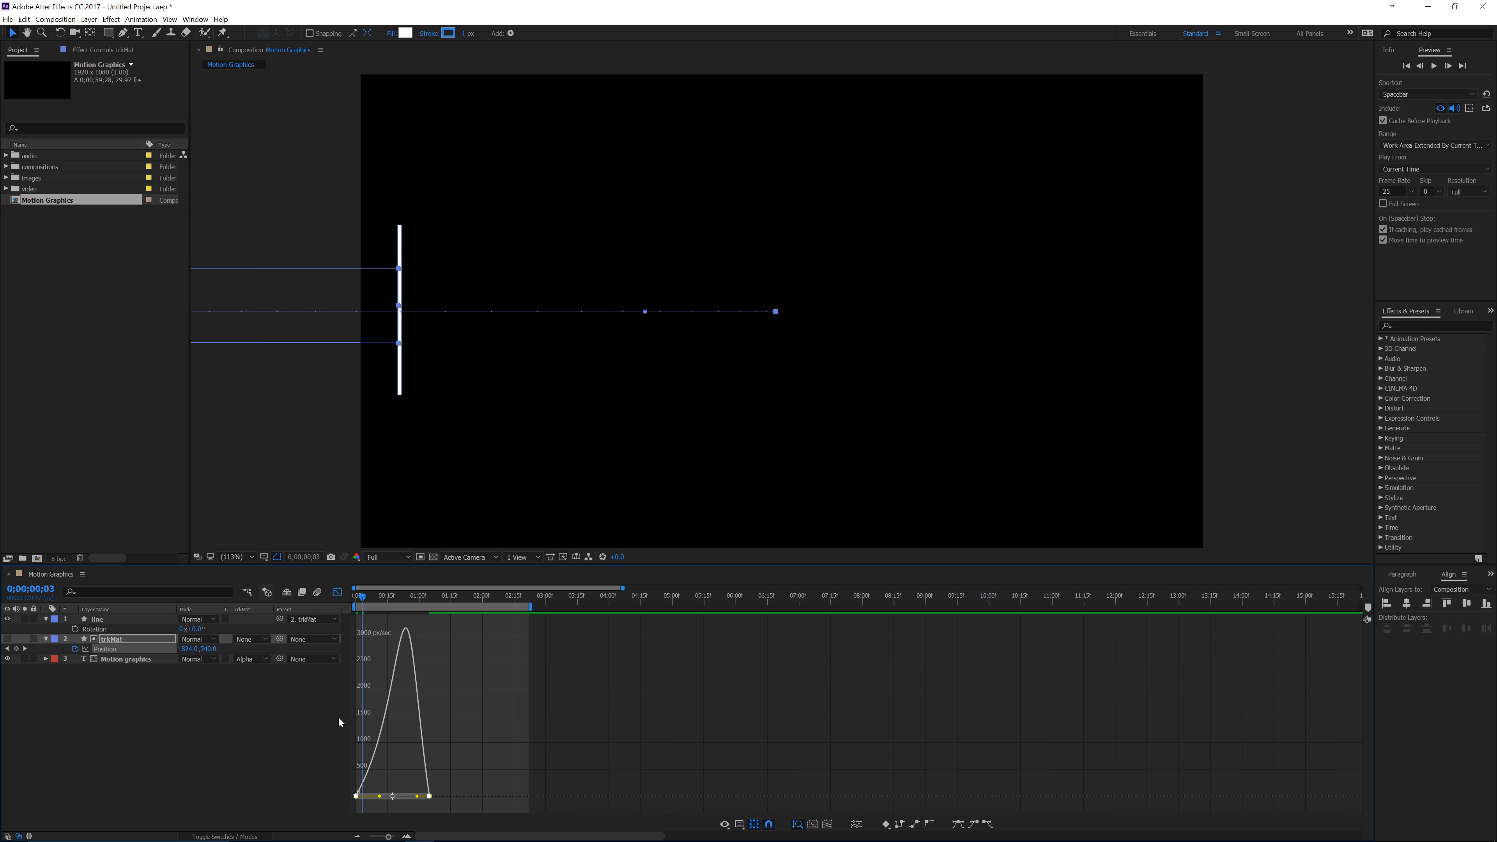
left_click(362, 598)
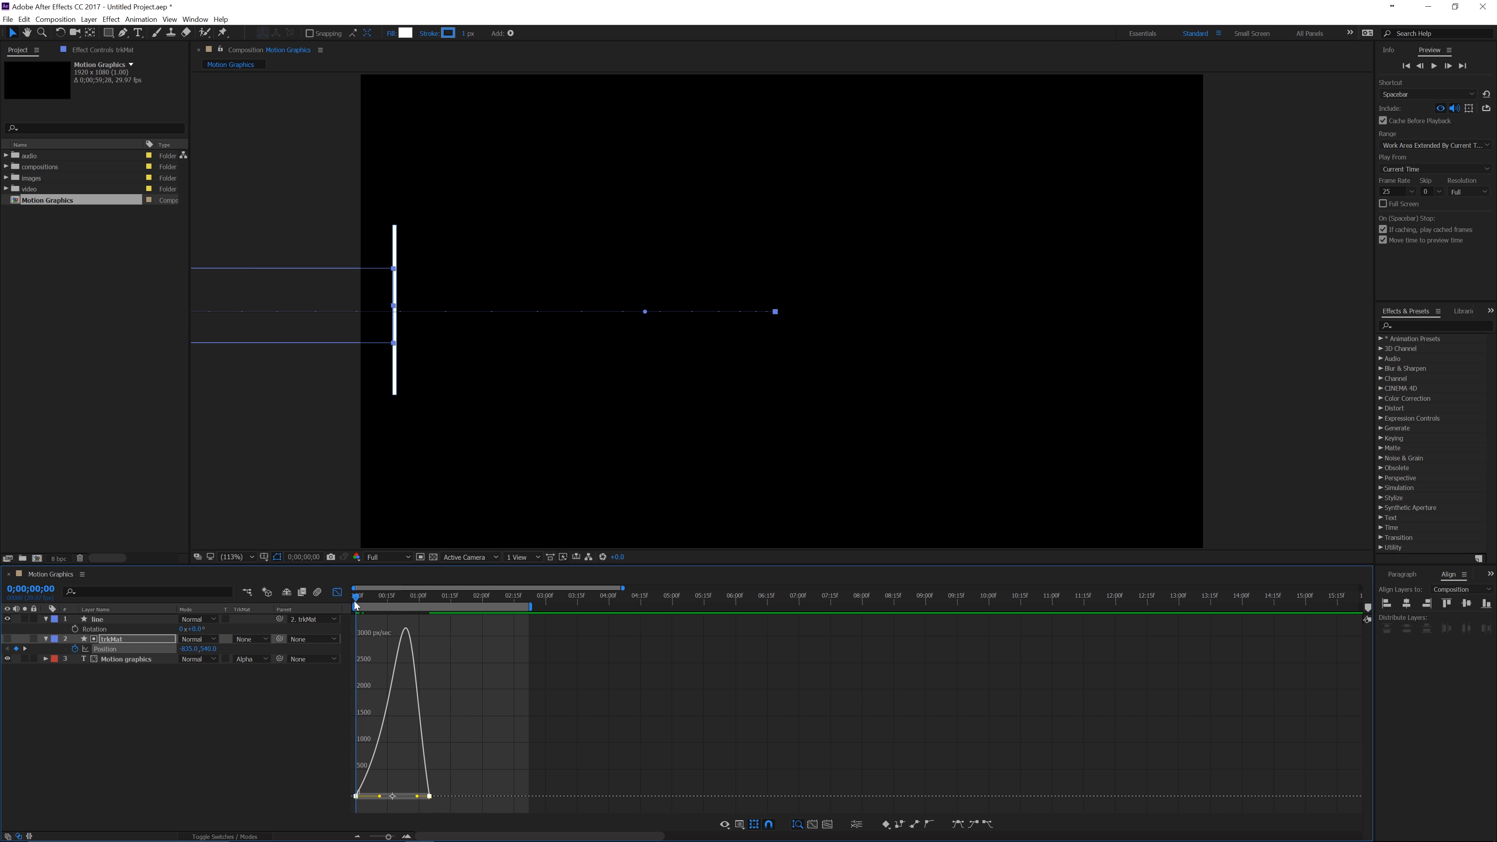
key("space")
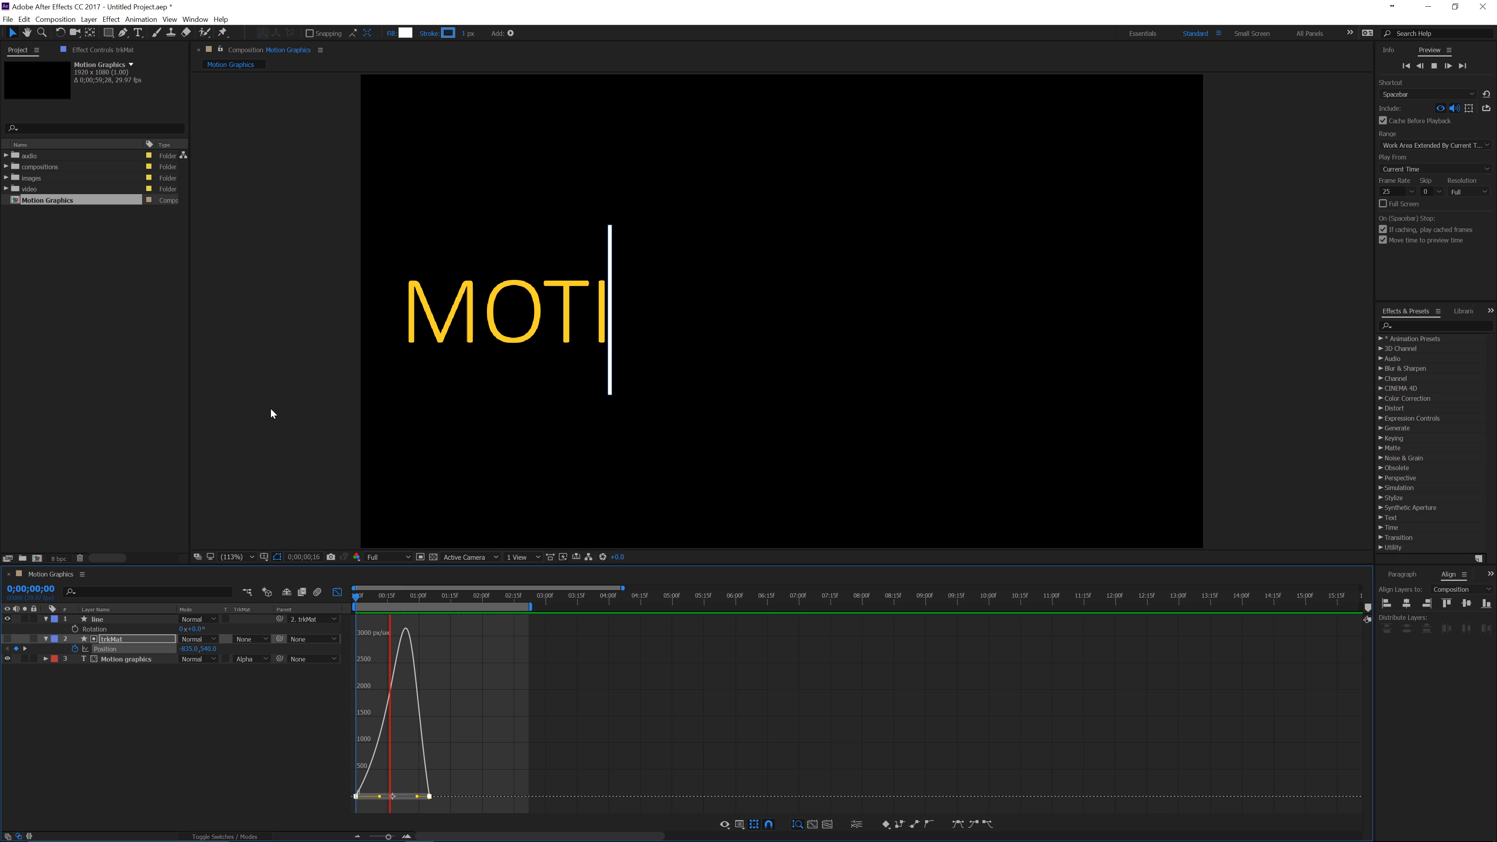
key("space")
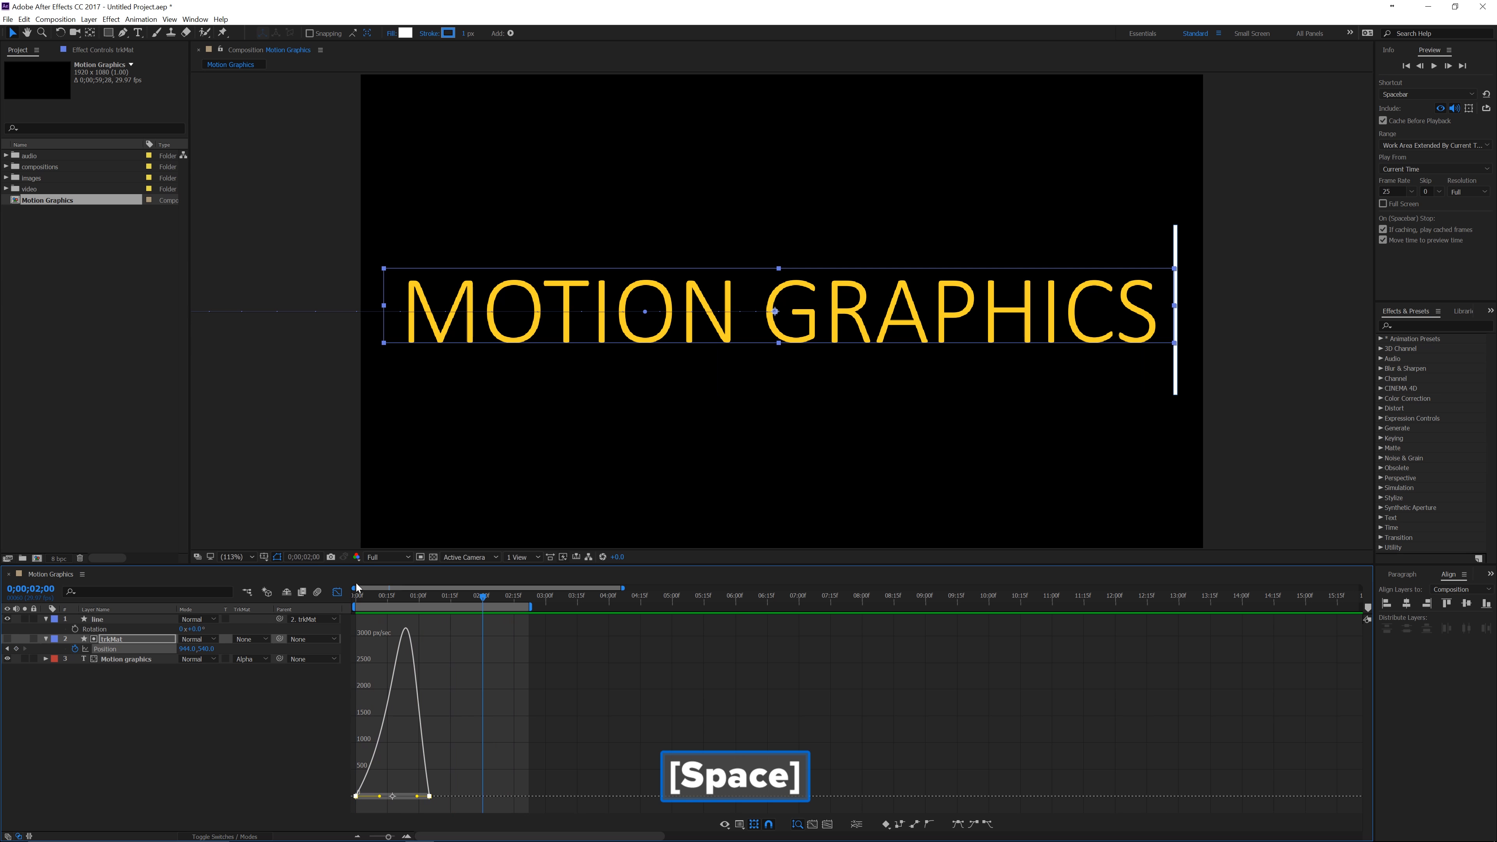
- Leave the Graph Editor, move the last Position keyframe to about 0.9 seconds, and end the work area at about 1.4 seconds
left_click(337, 591)
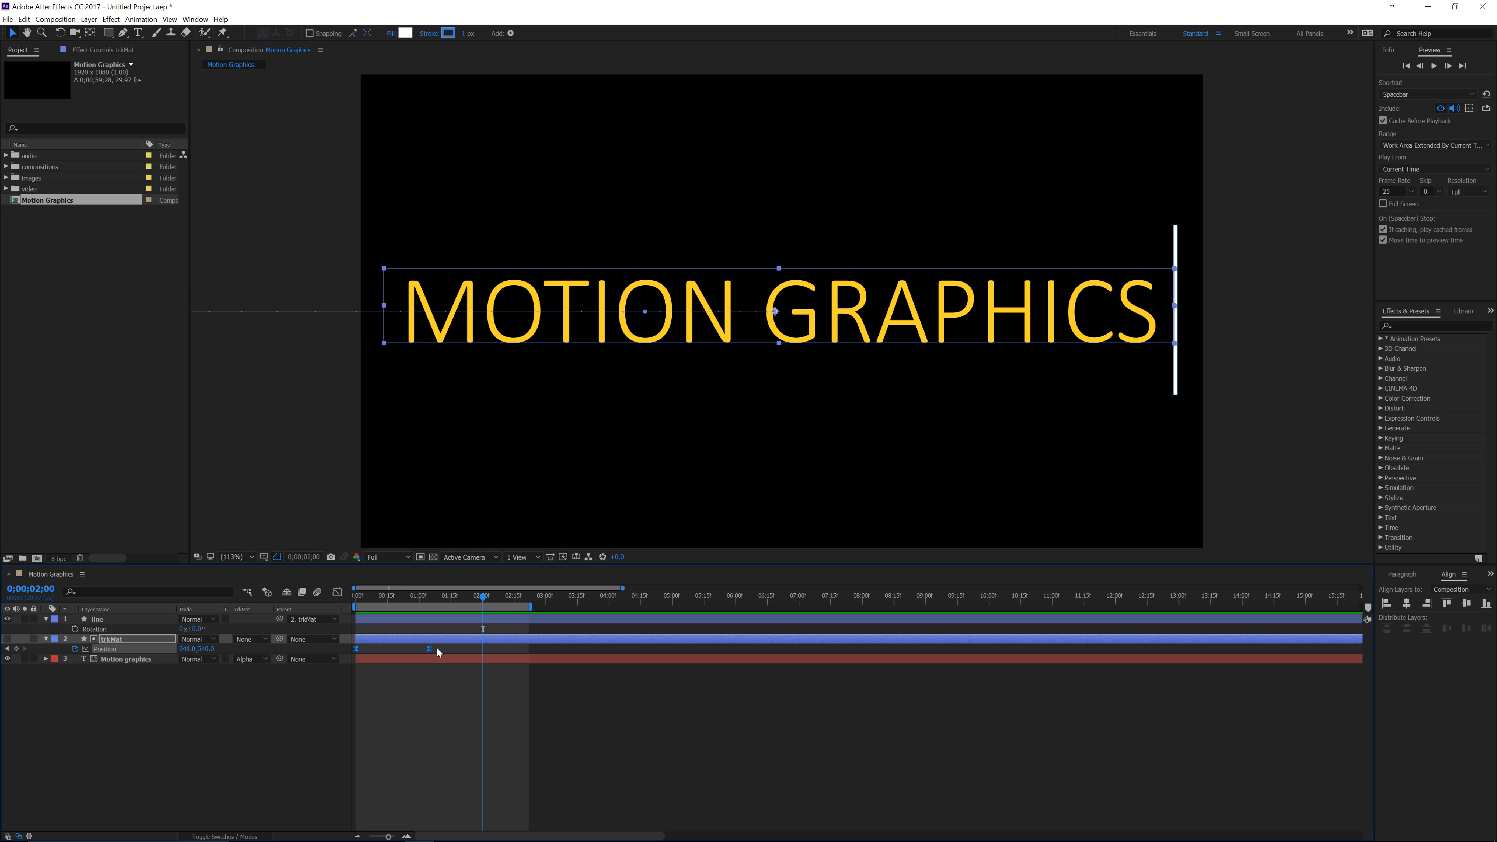
left_click_drag(429, 648, 412, 651)
left_click_drag(518, 608, 441, 611)
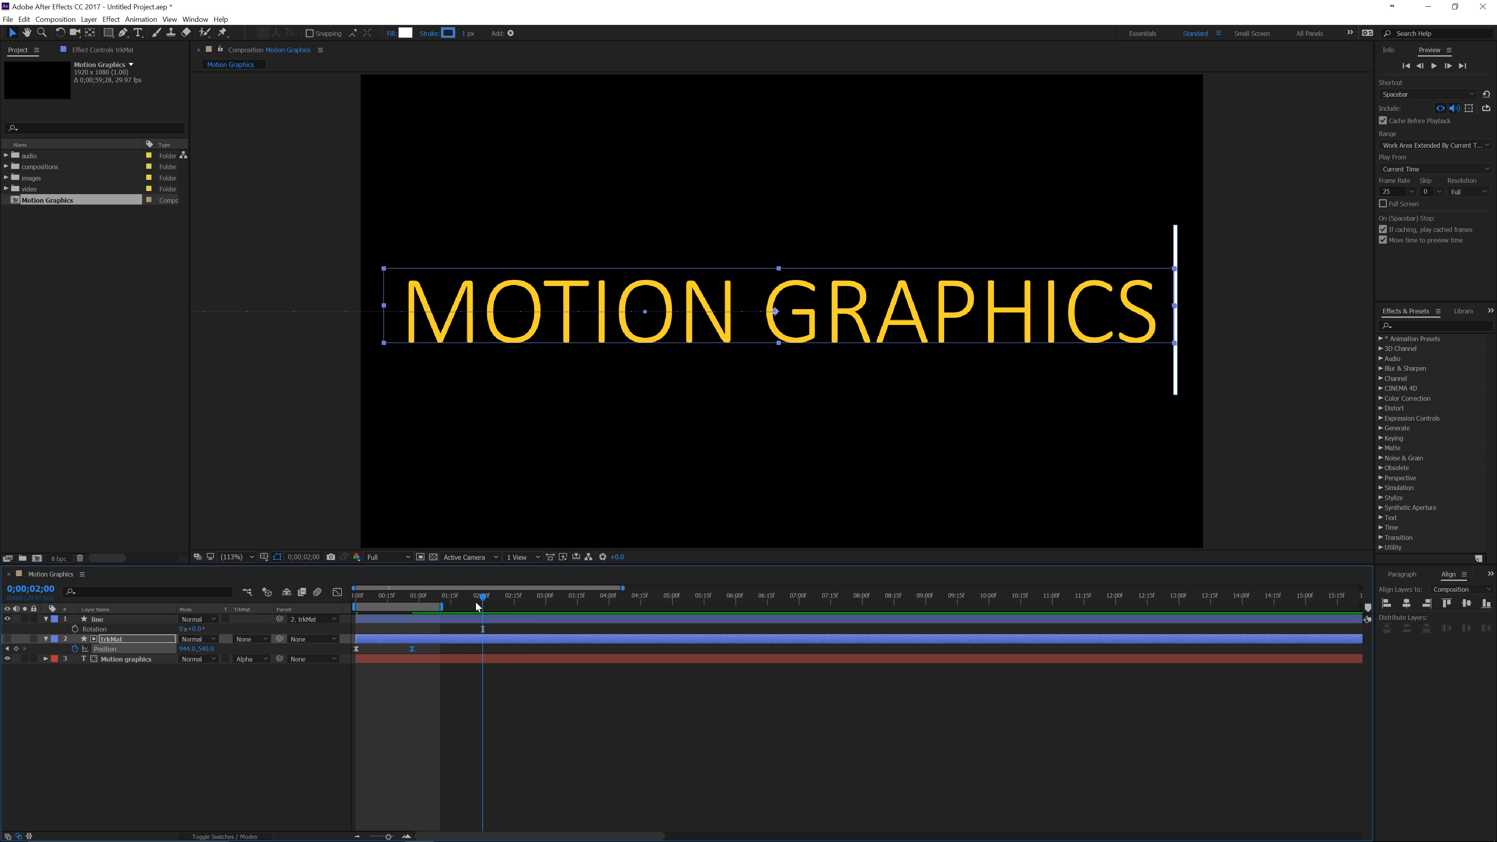
key("space")
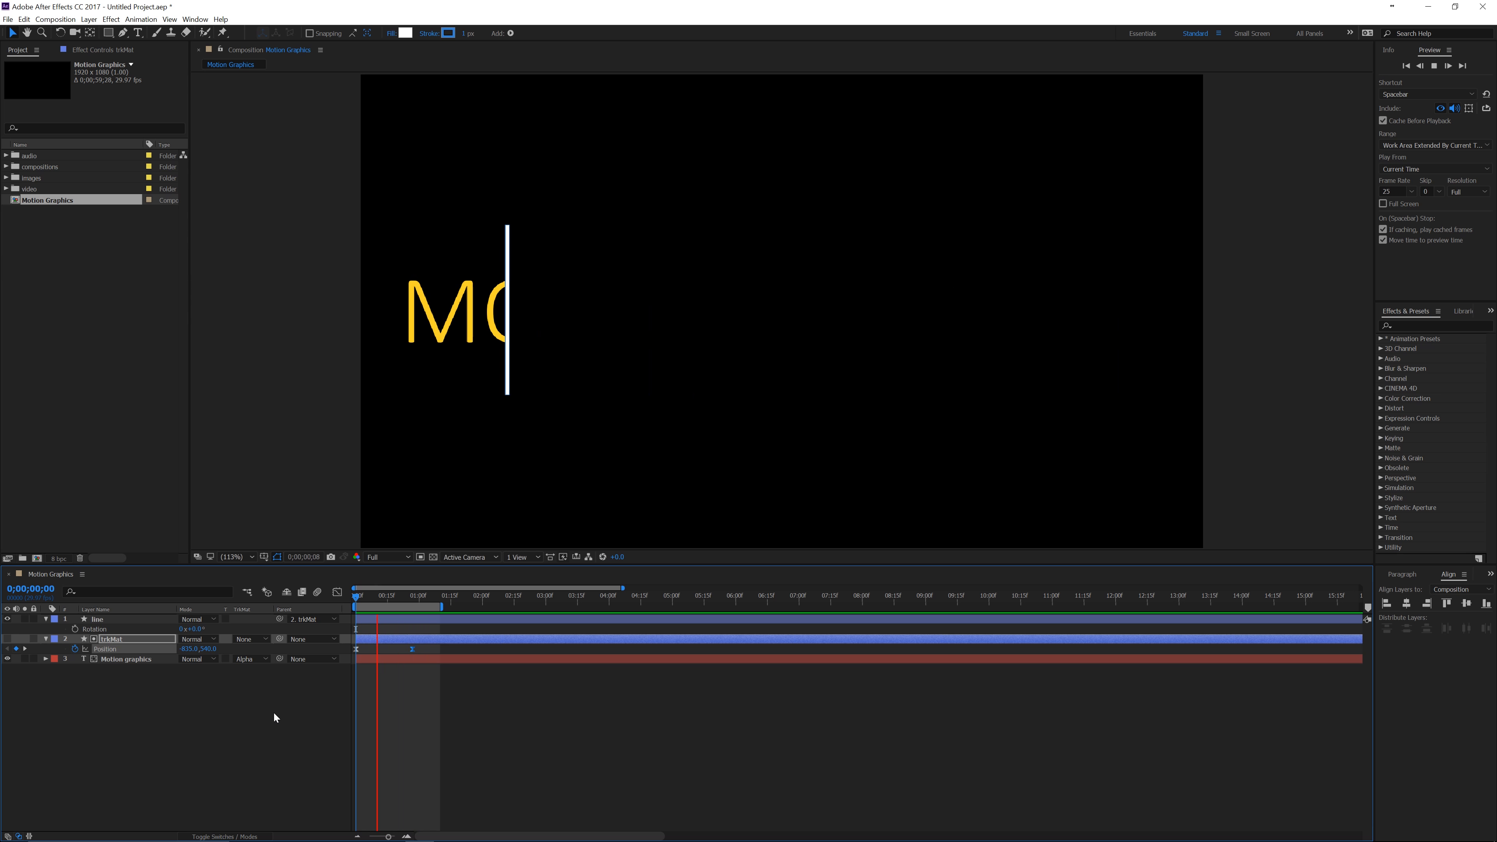
key("space")
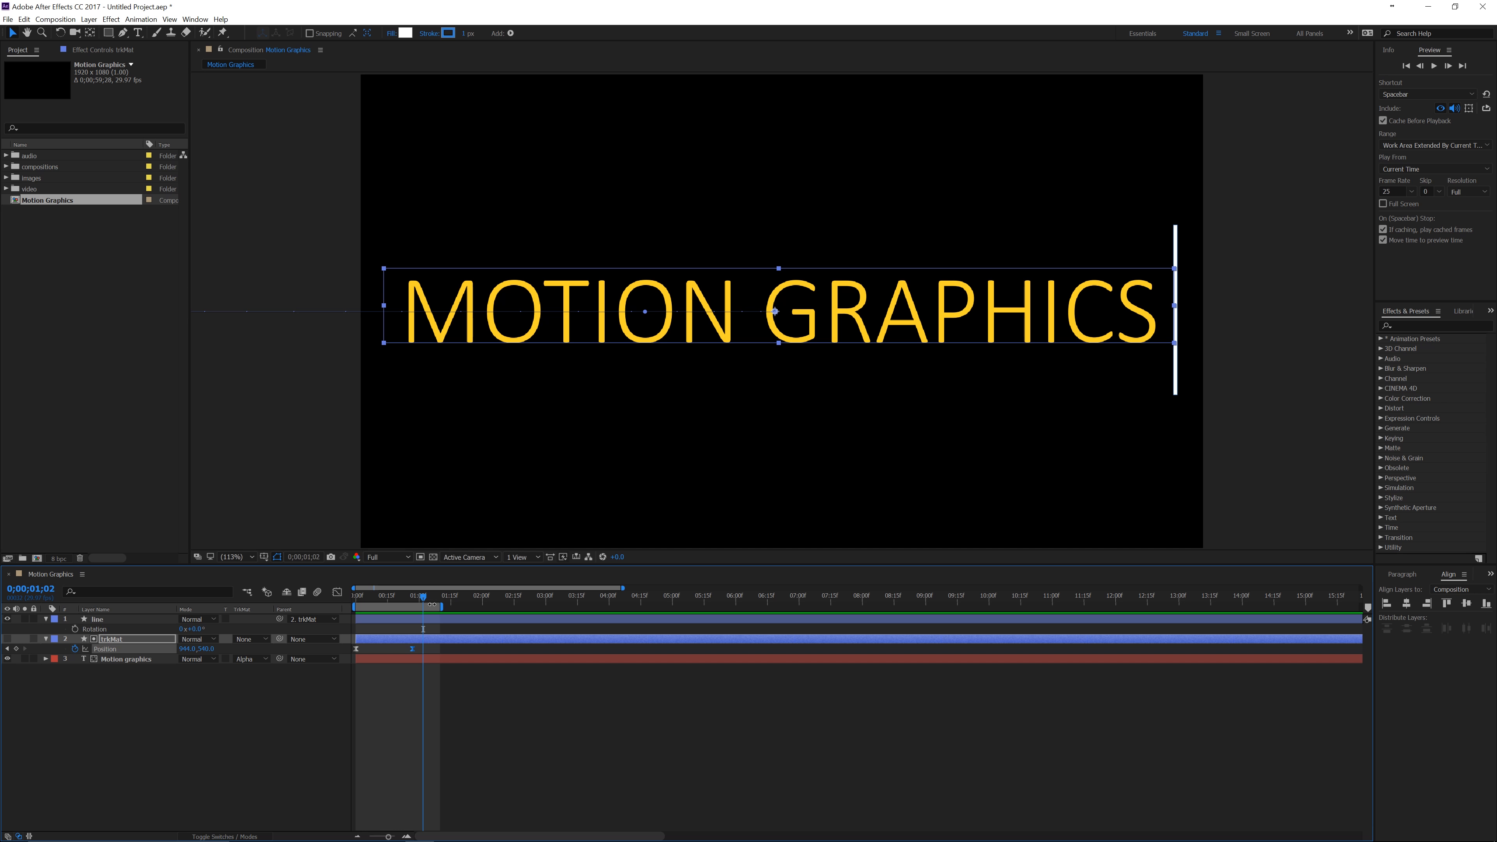
- Enable motion blur for the line layer and for the composition, and preview the reveal from the start
left_click_drag(422, 598, 354, 597)
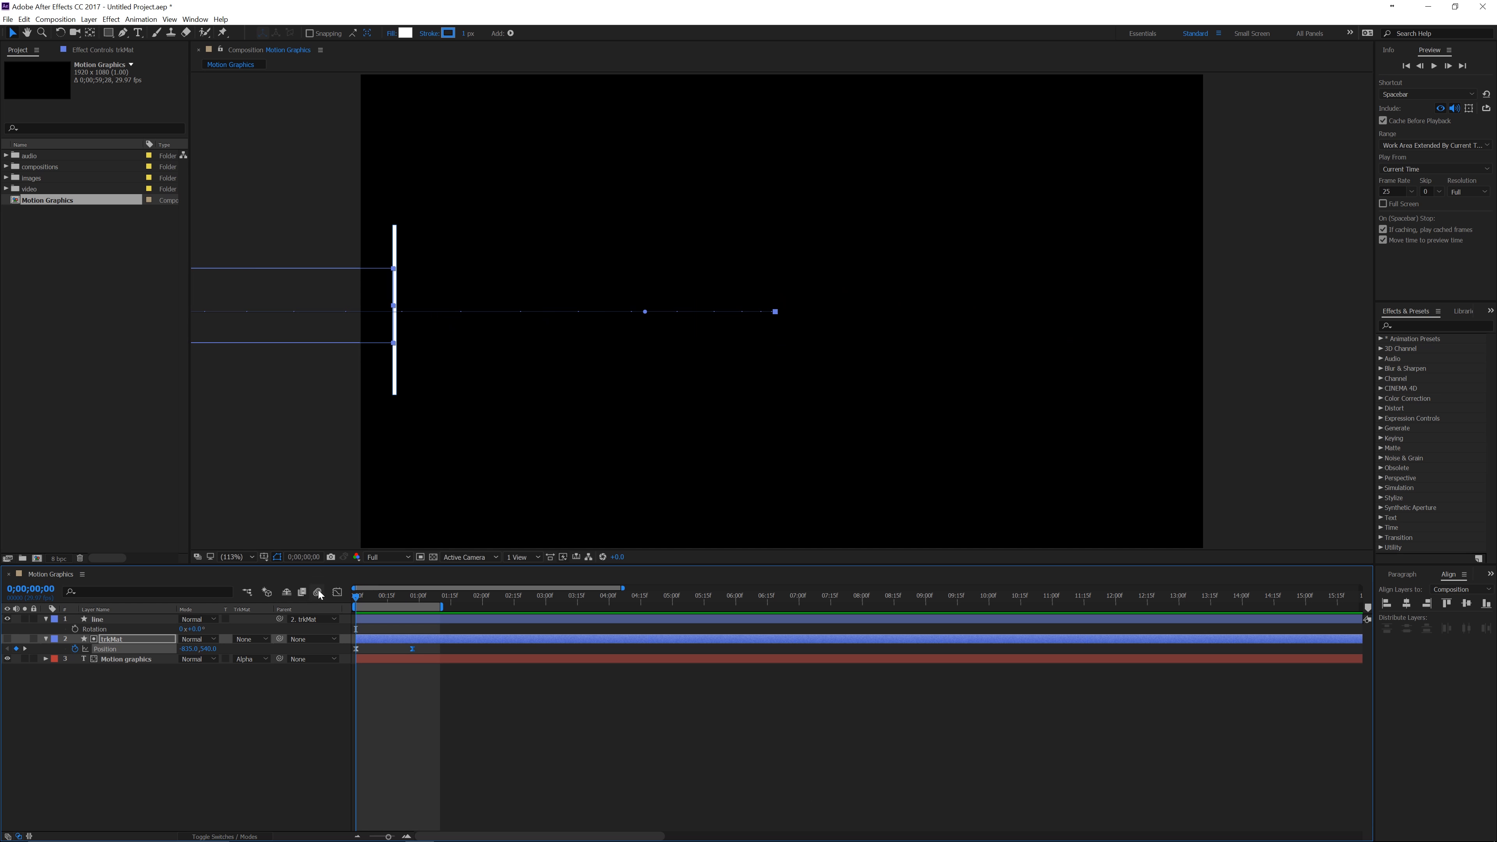
left_click(116, 640)
left_click(107, 618)
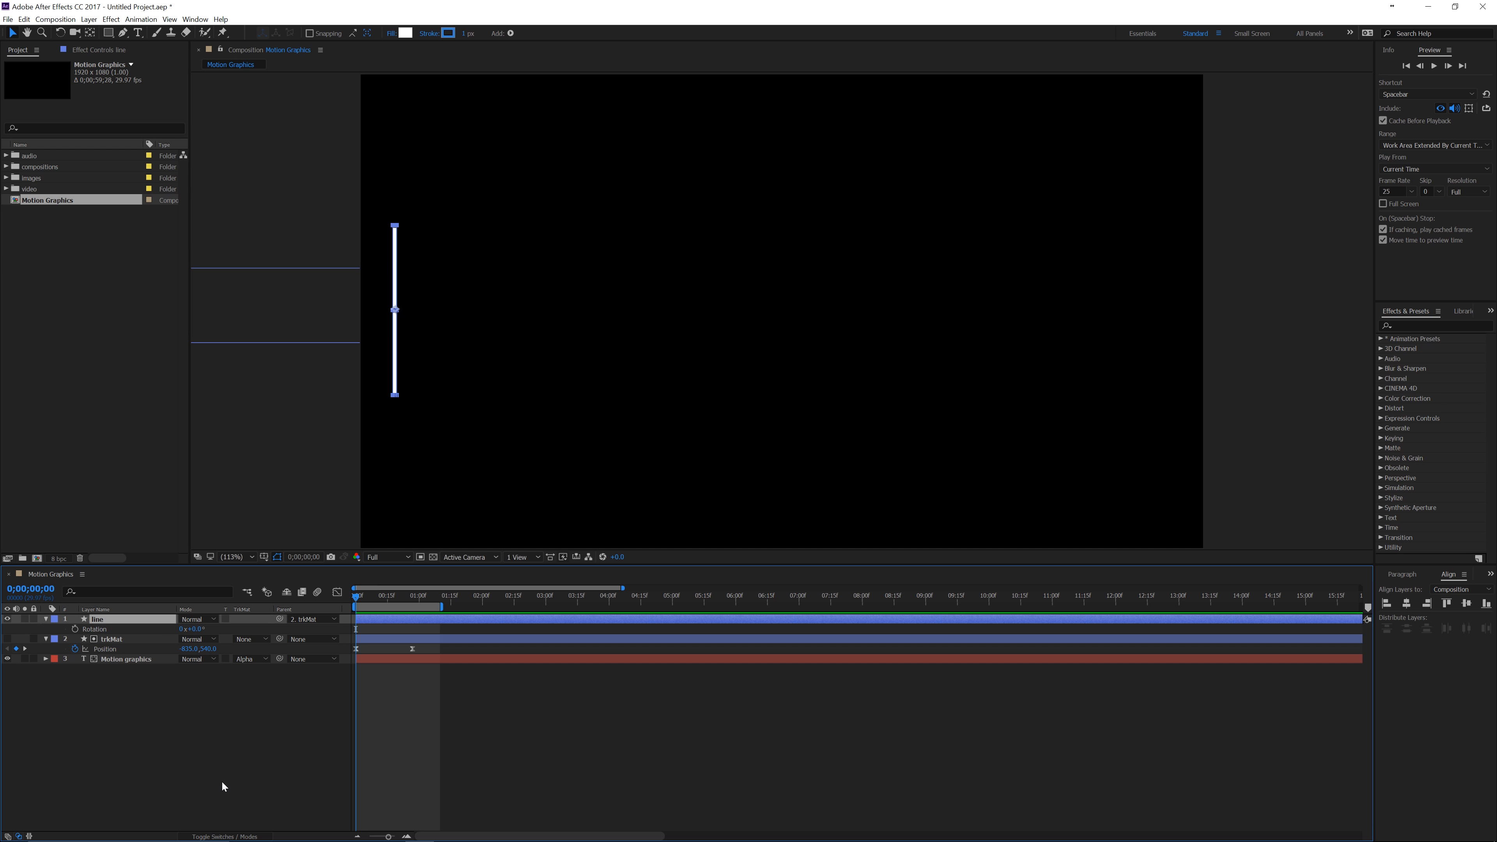
left_click(213, 837)
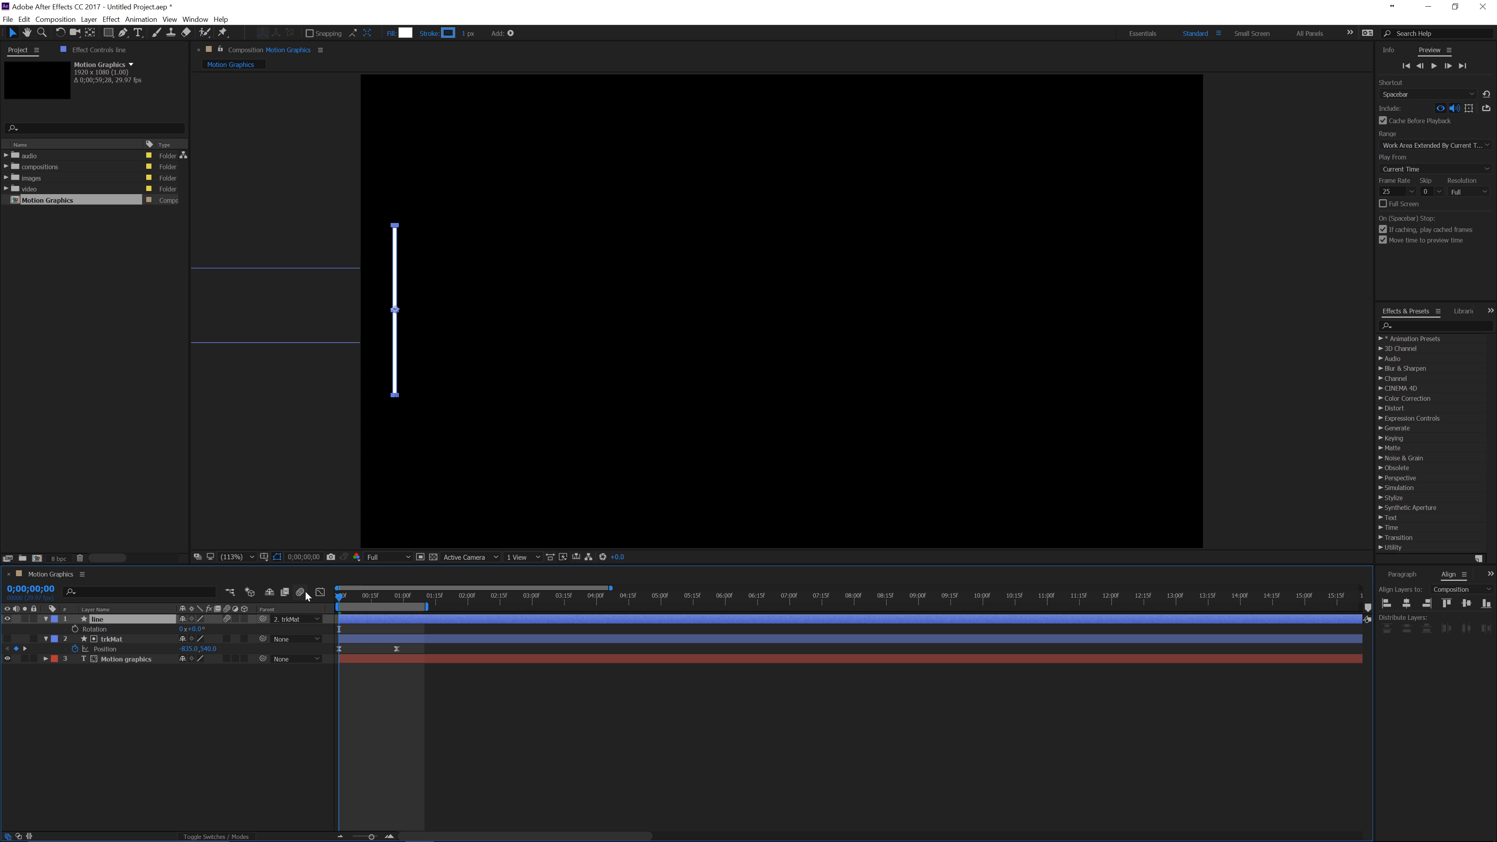
key("space")
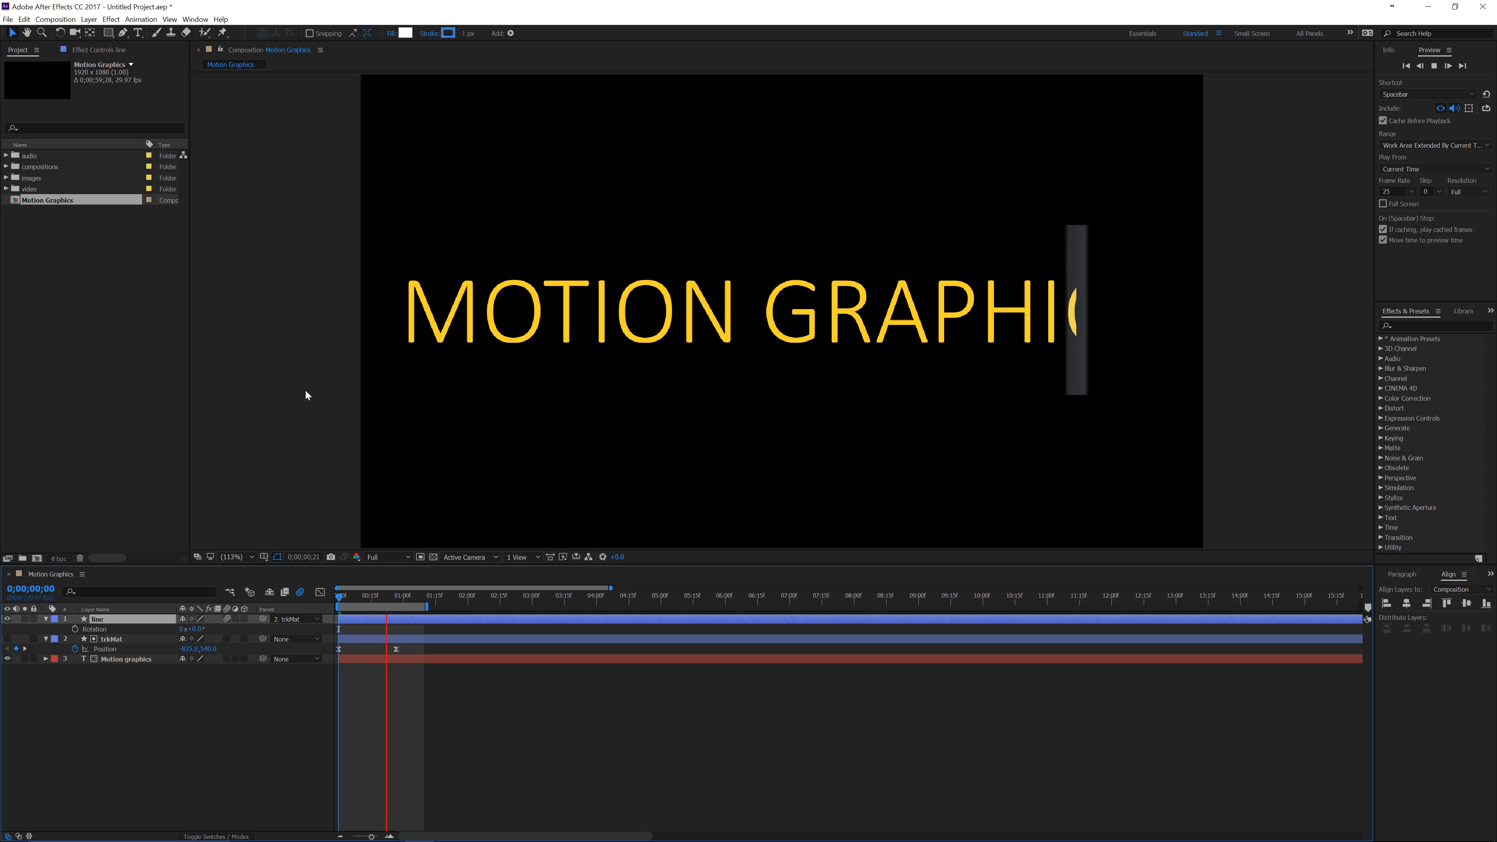
key("space")
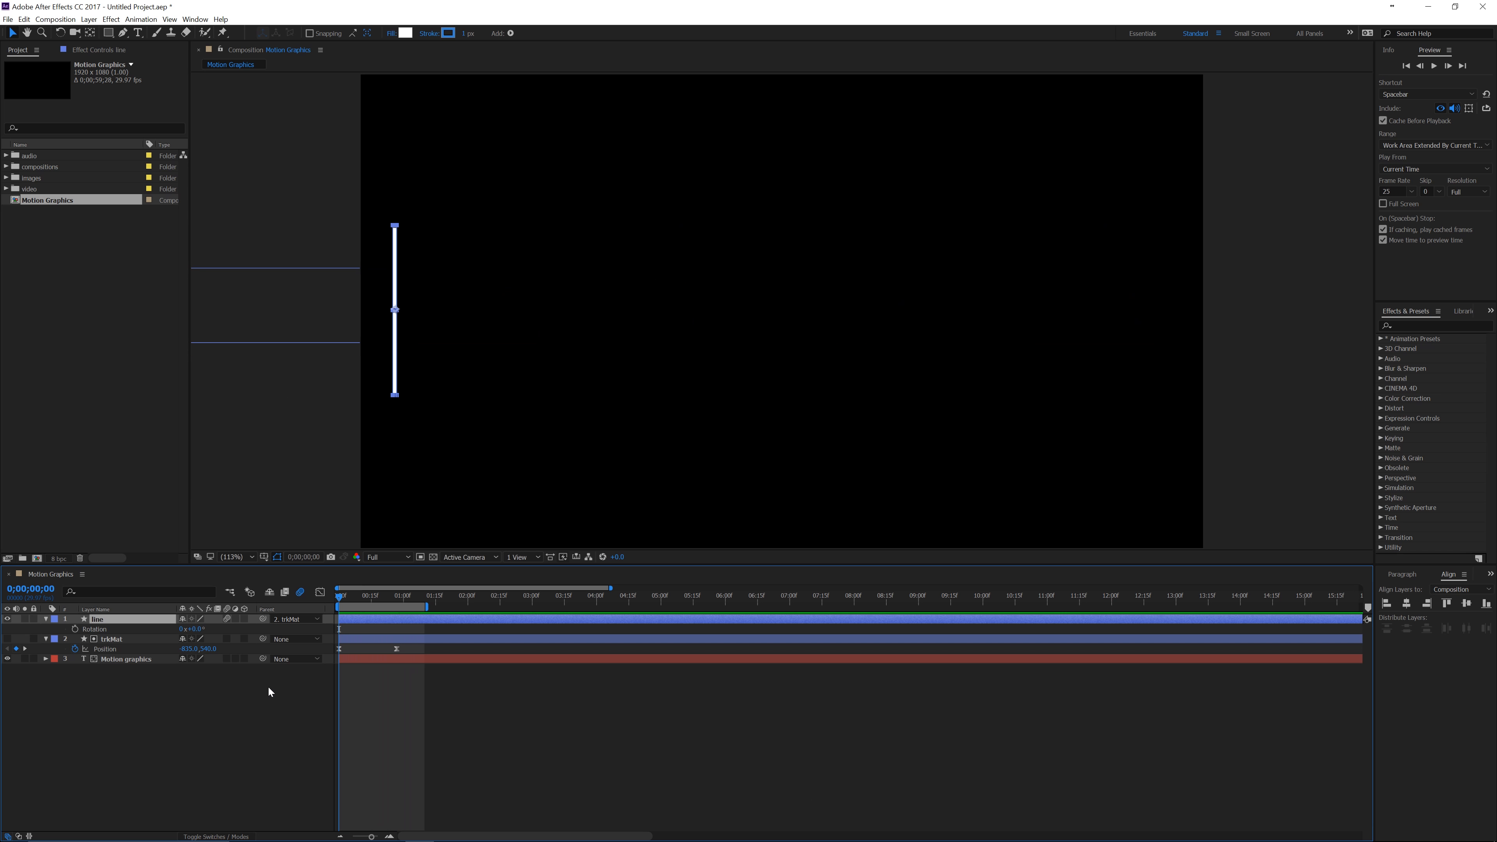
left_click(266, 693)
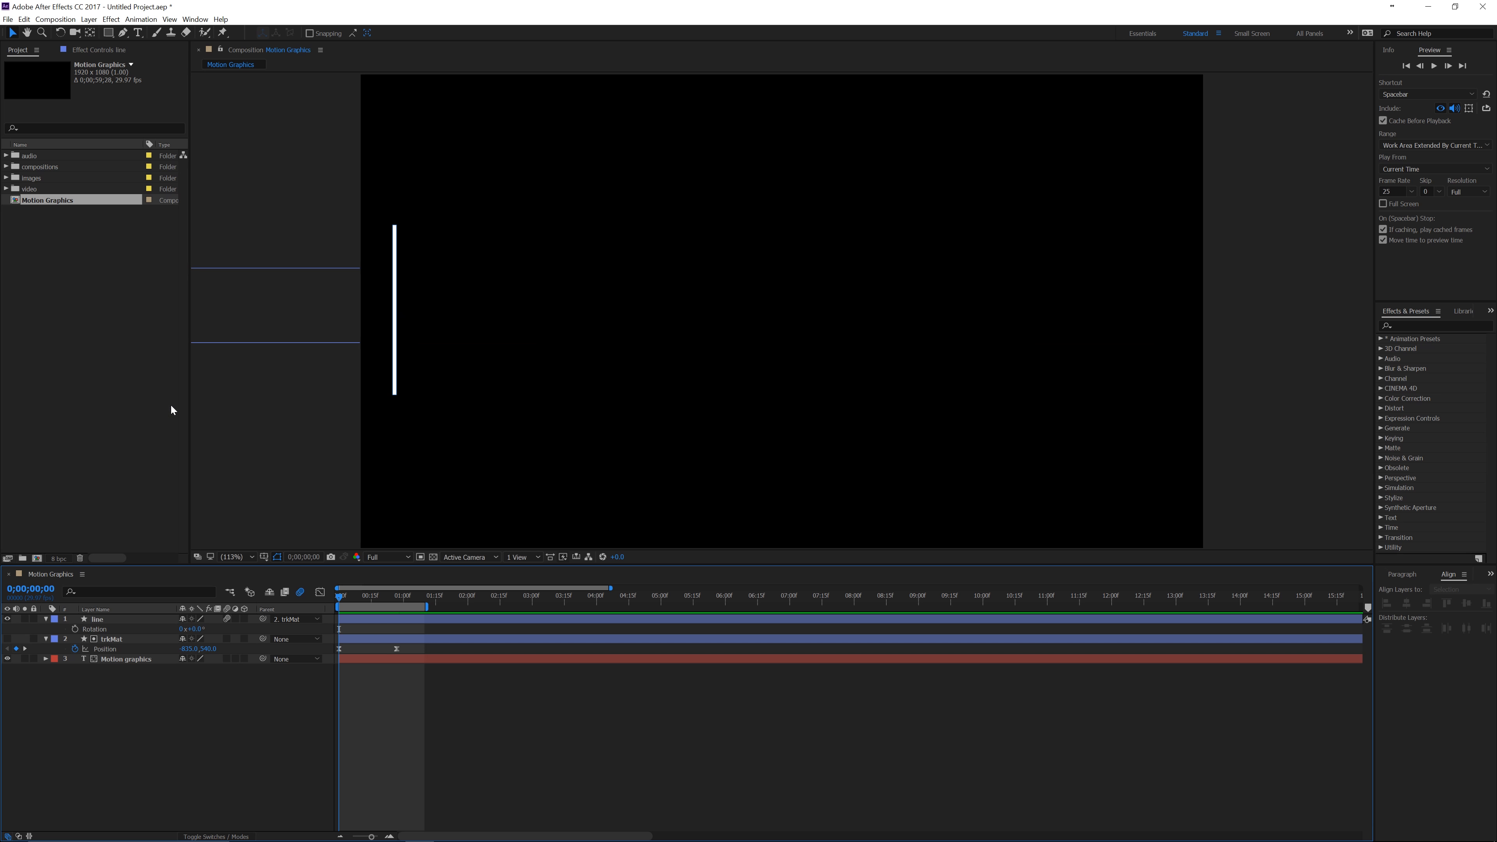